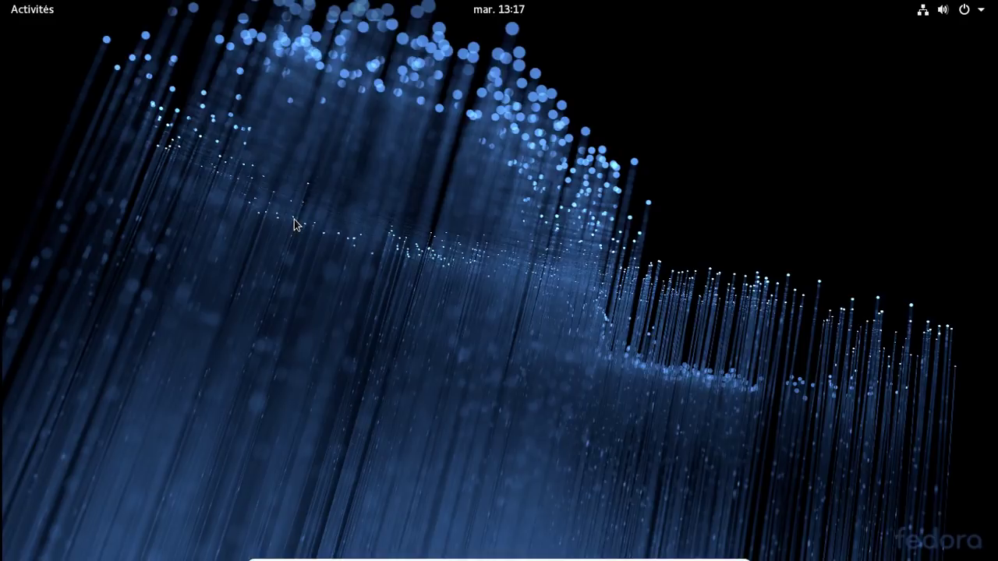
Step: Browse the full list of installed applications, including its second page
key("super")
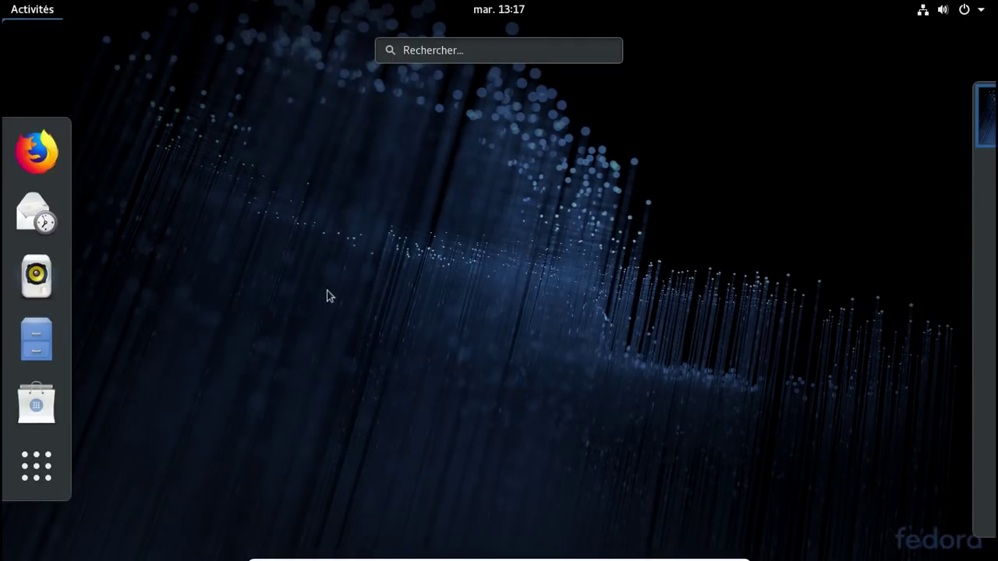
left_click(47, 470)
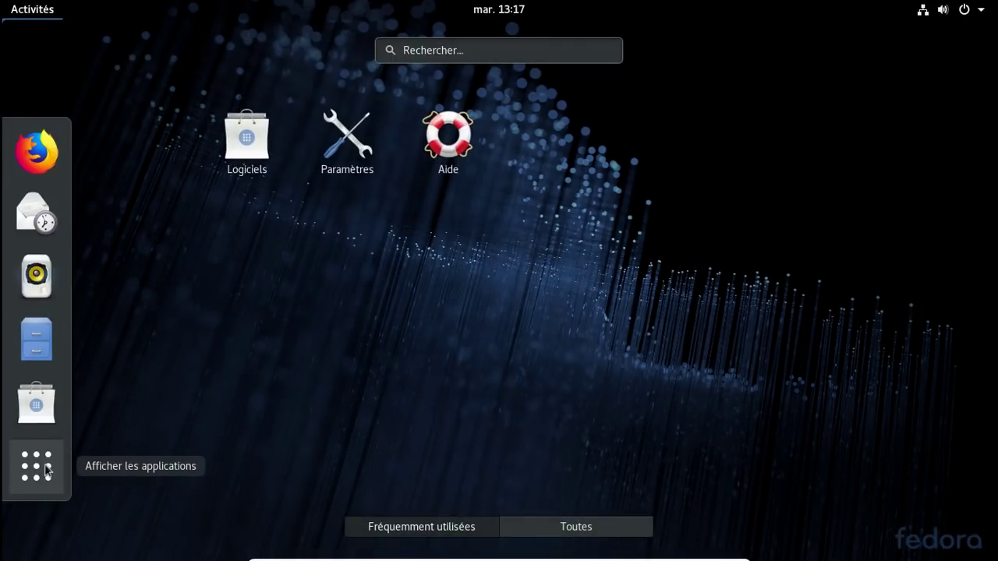
left_click(629, 528)
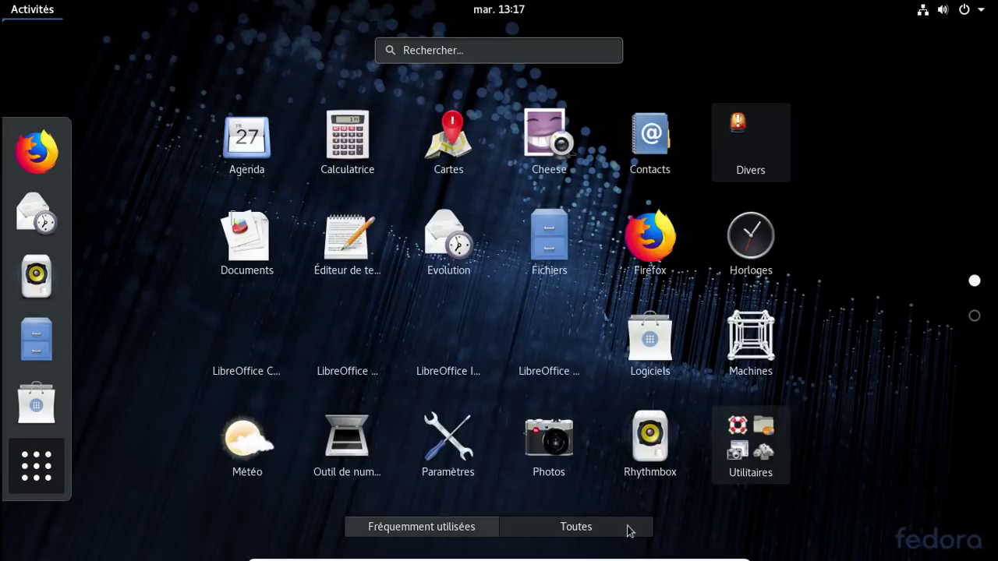
left_click(975, 315)
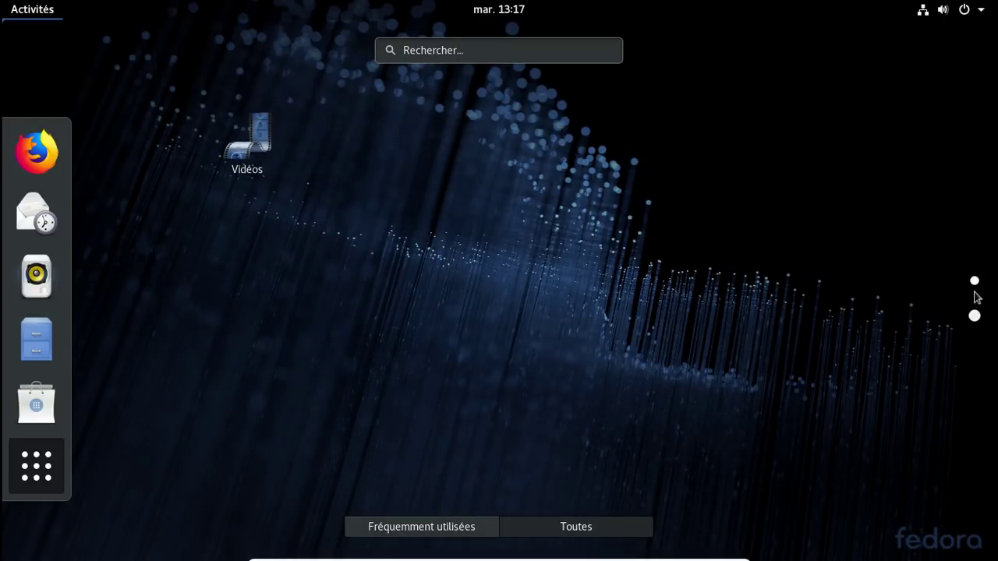
scroll(976, 295, "up", 1)
Step: Open the system settings and review the Bluetooth, background, notification, search, region and language, universal access and online account pages
left_click(963, 11)
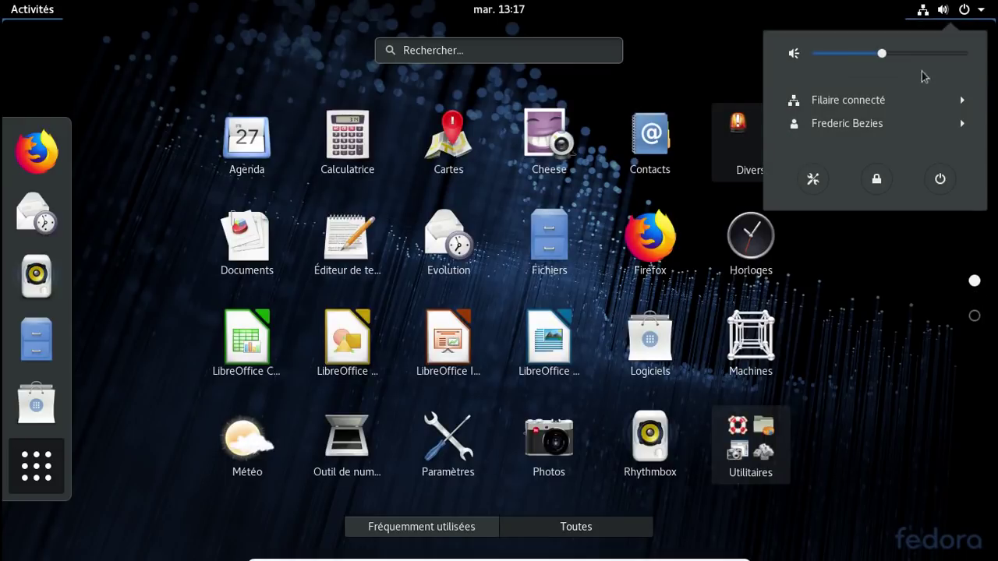
left_click(822, 176)
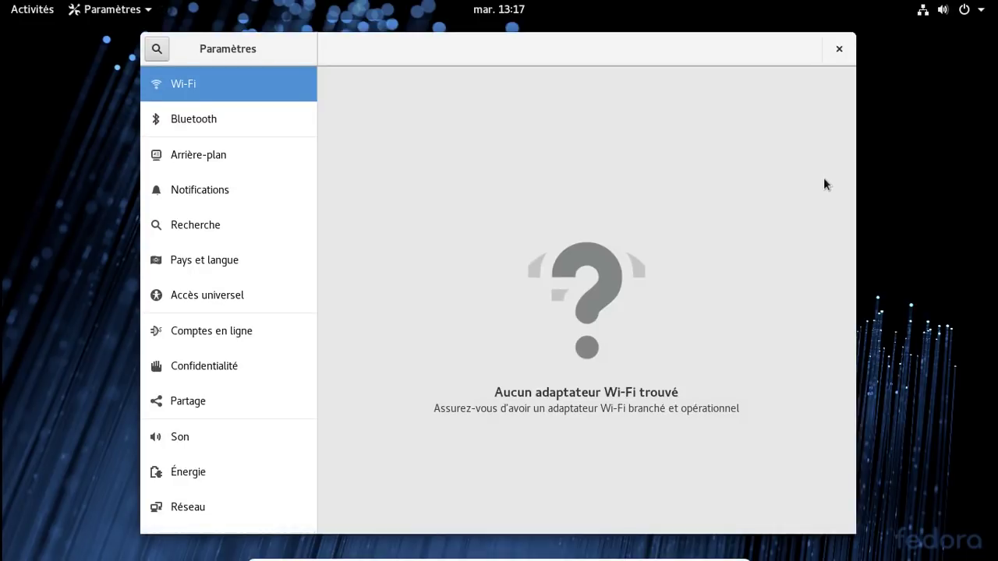
left_click(213, 114)
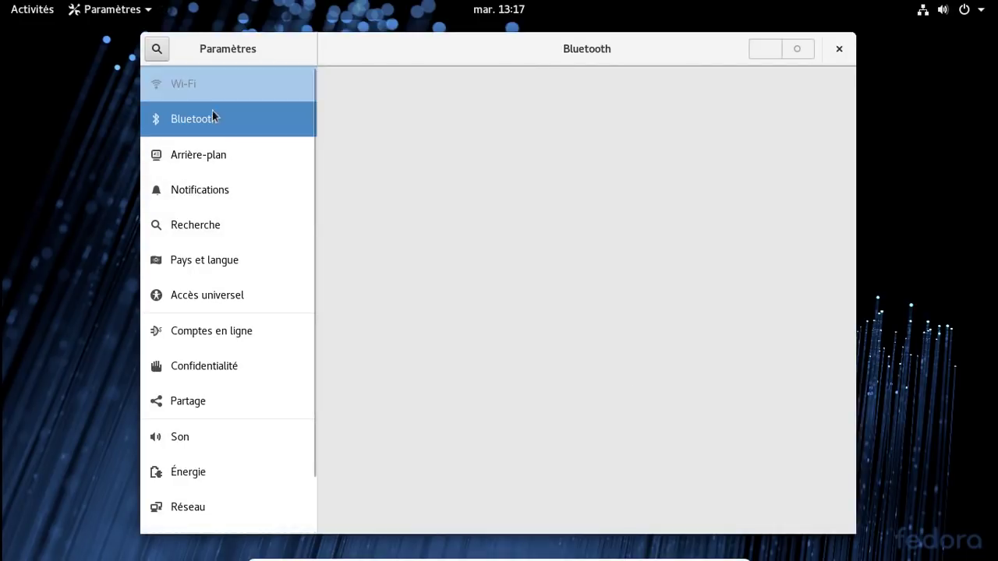
left_click(225, 155)
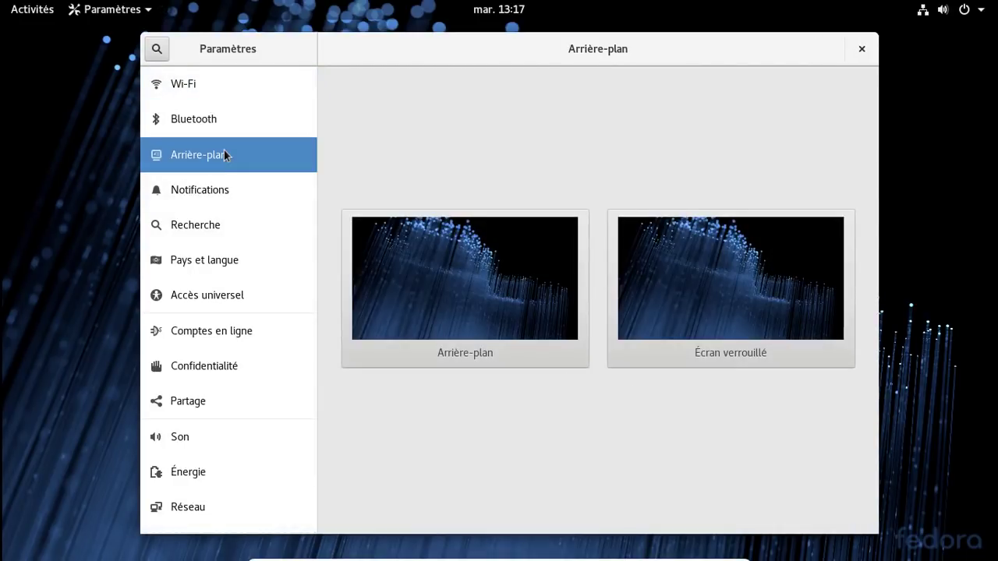
left_click(225, 204)
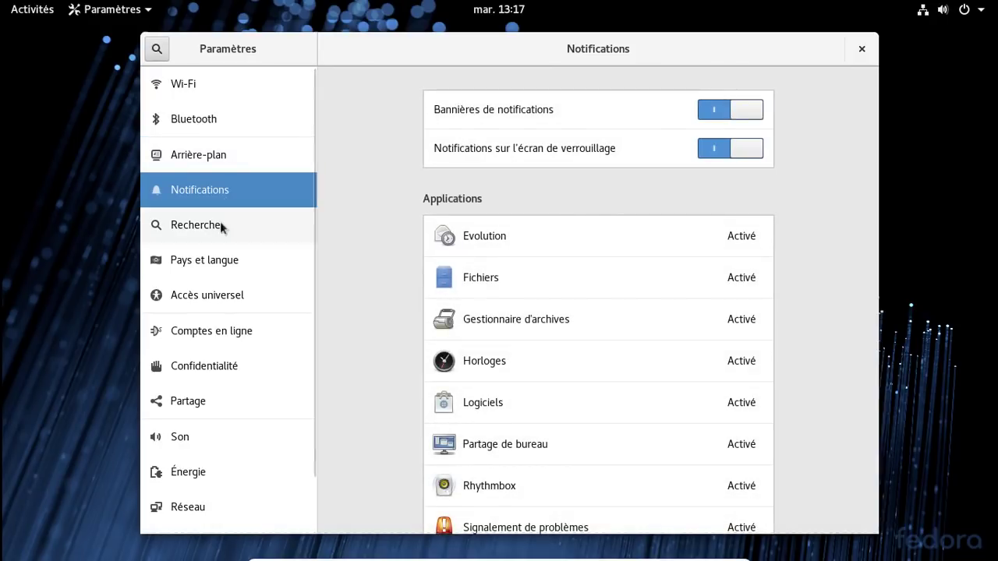
left_click(214, 236)
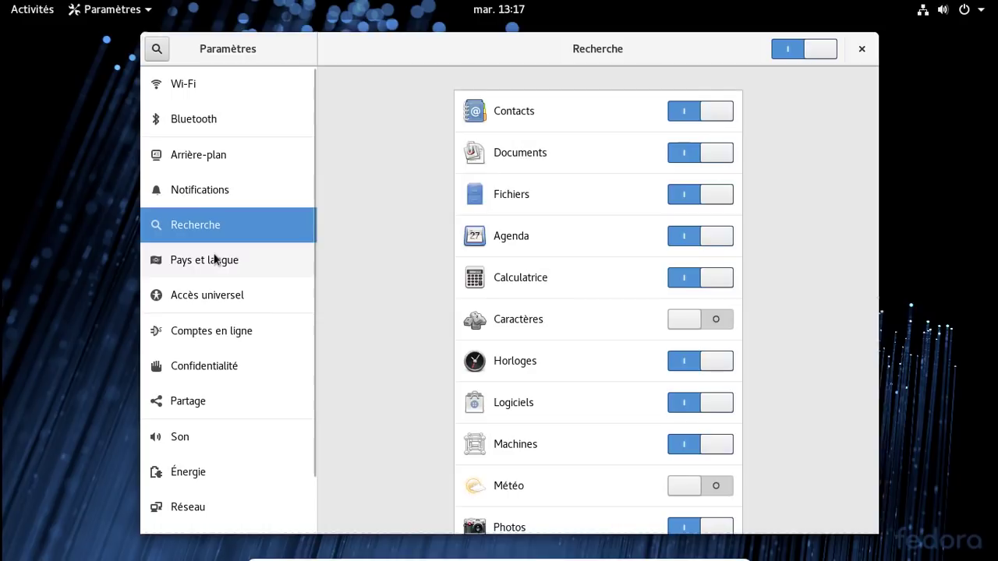
left_click(216, 260)
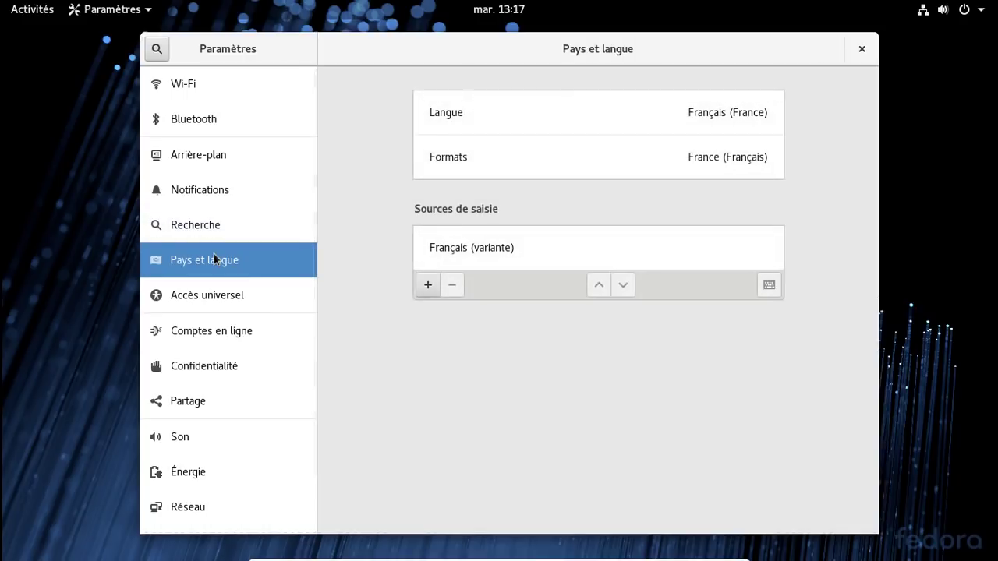
left_click(207, 296)
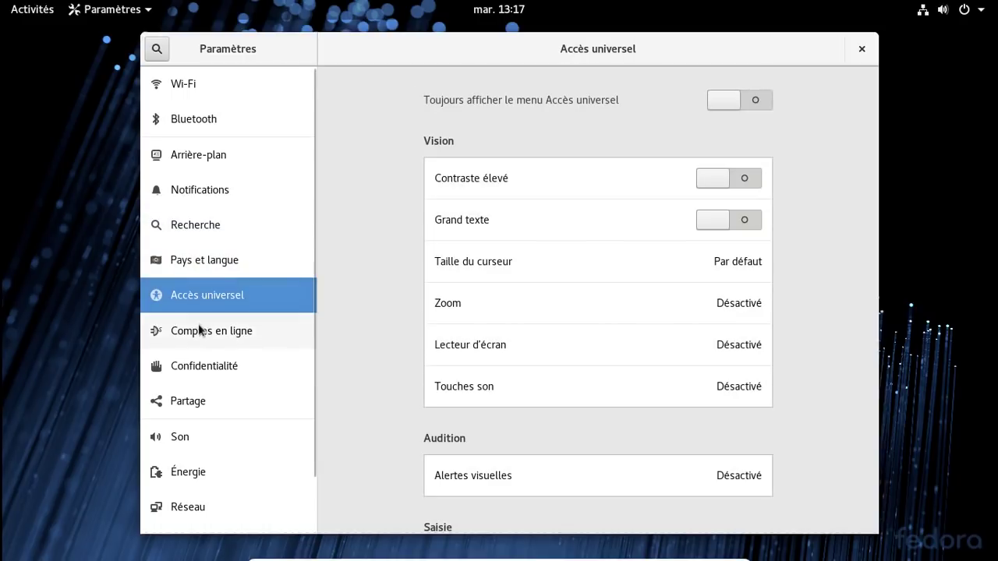
left_click(198, 330)
scroll(323, 203, "down", 2)
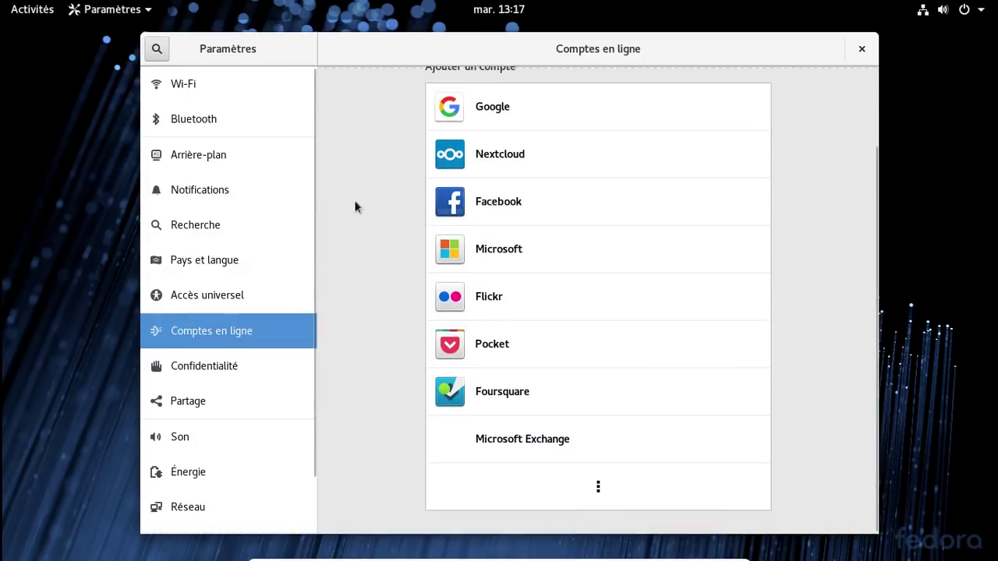
Step: Review the privacy, sharing, sound, power and network settings
left_click(205, 364)
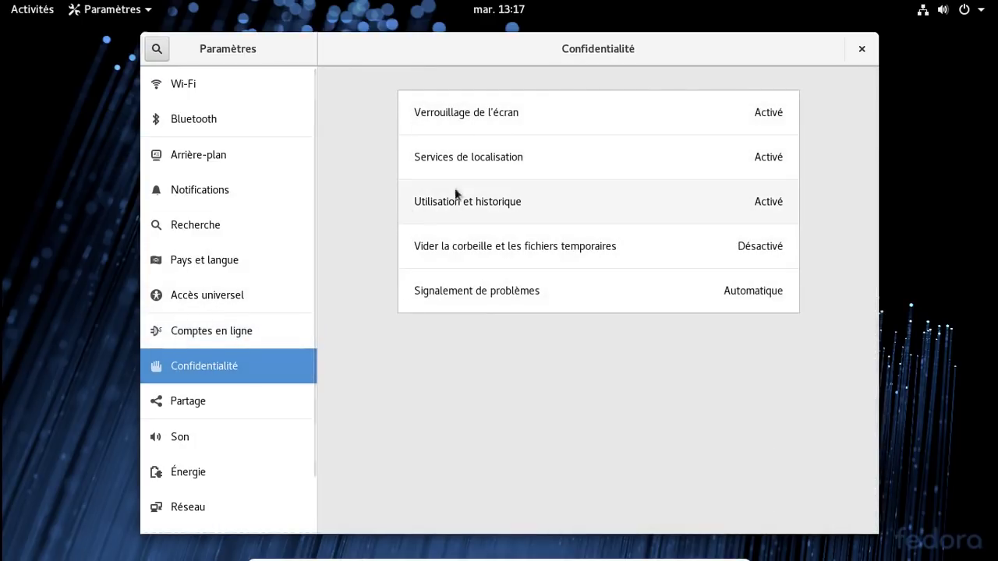
left_click(250, 406)
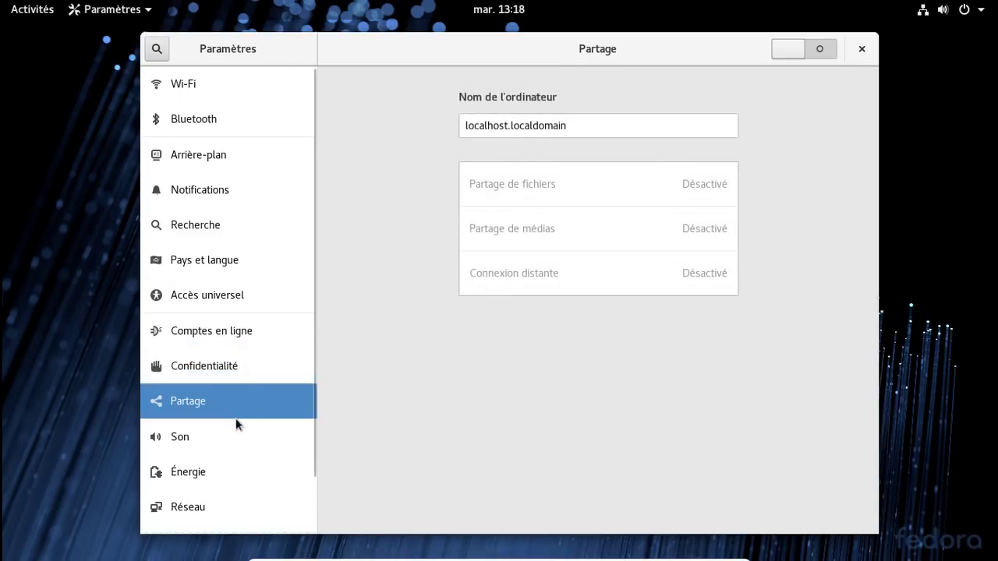
left_click(234, 435)
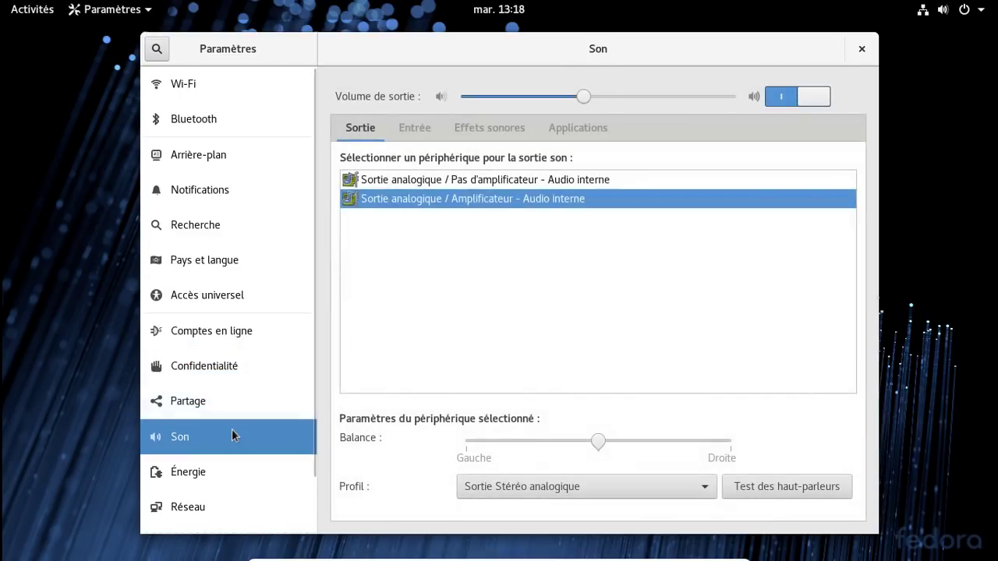
left_click(209, 475)
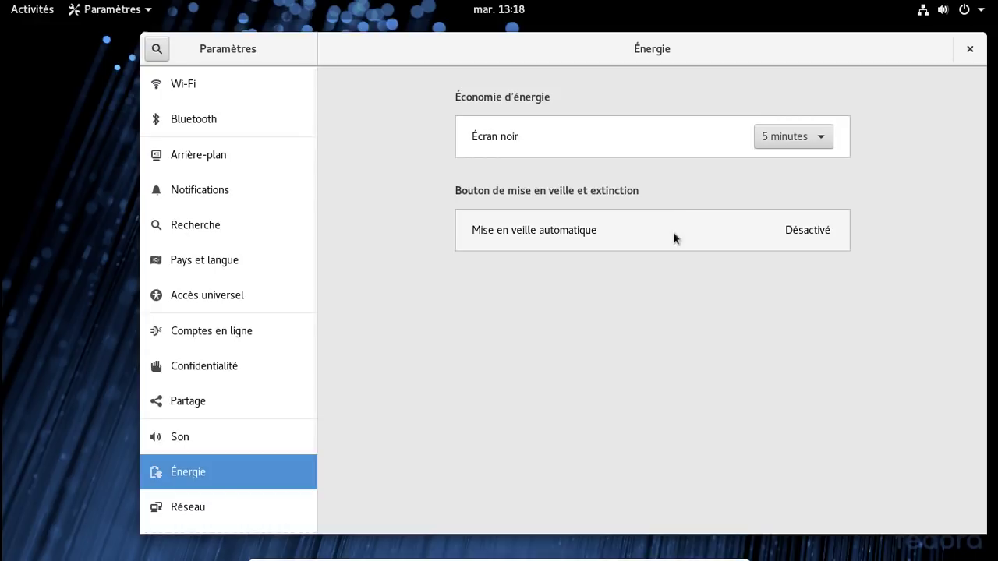
scroll(250, 437, "down", 2)
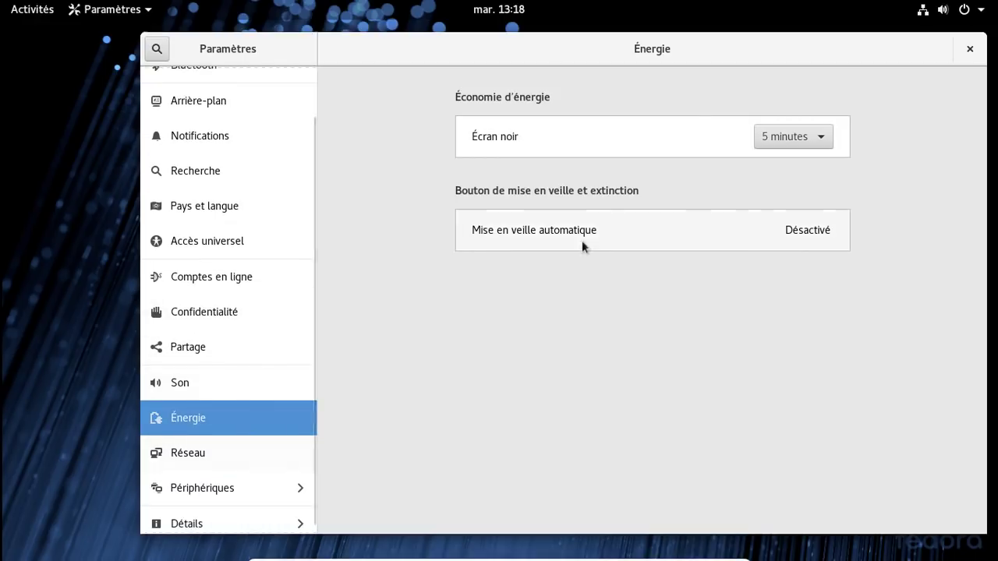
left_click(201, 461)
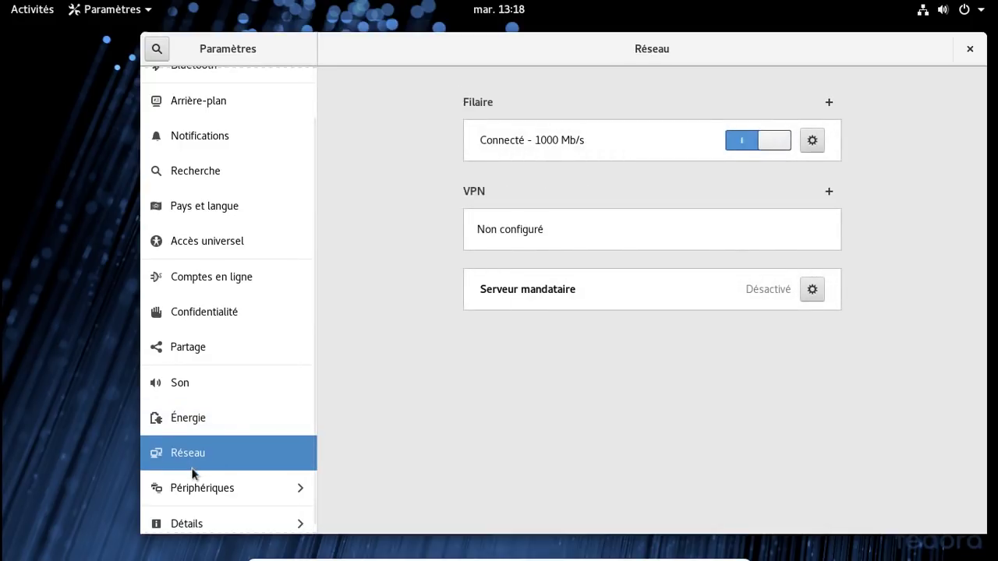
Step: Enable night mode (Mode nuit) in the display settings of the devices section
left_click(236, 488)
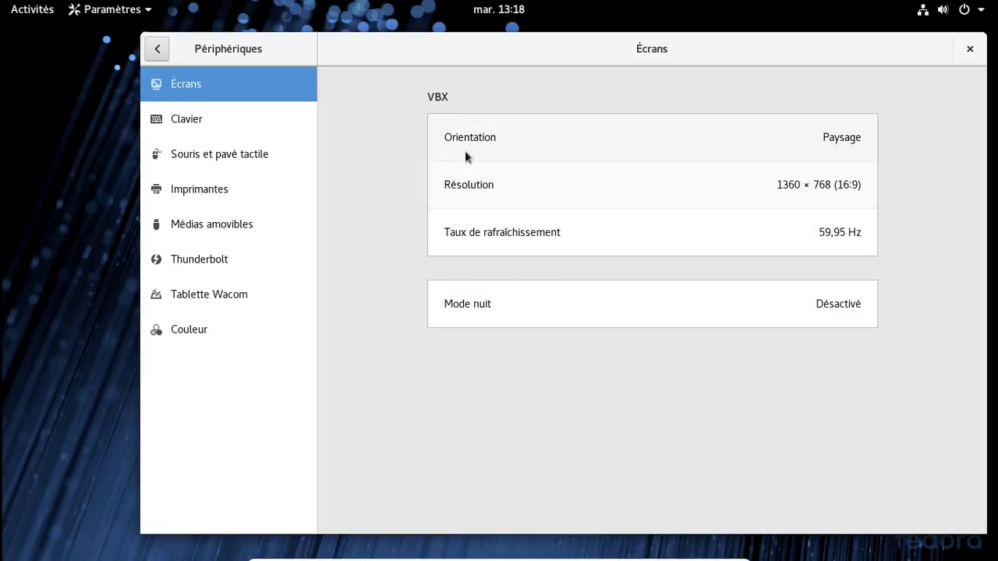
left_click(843, 305)
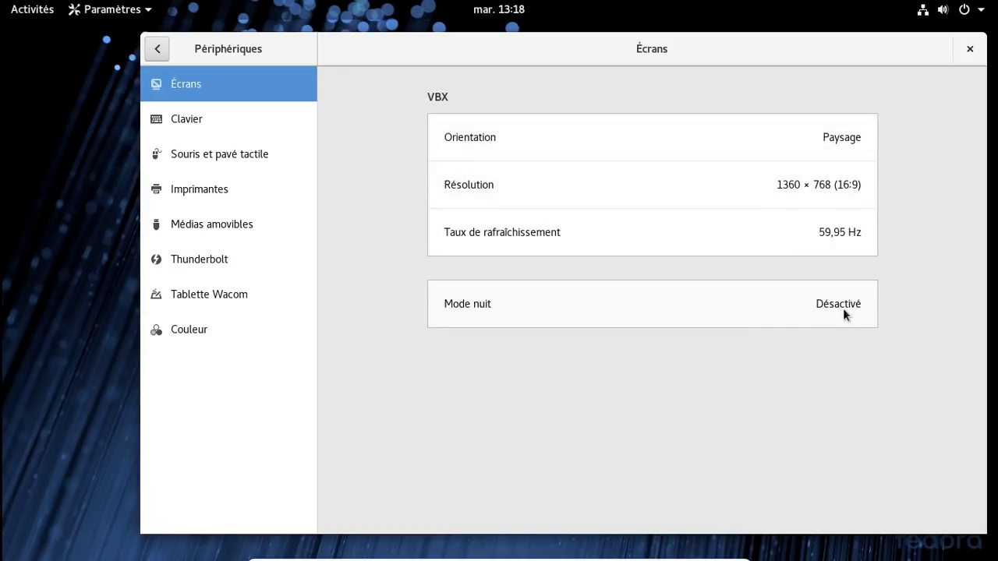
left_click(473, 227)
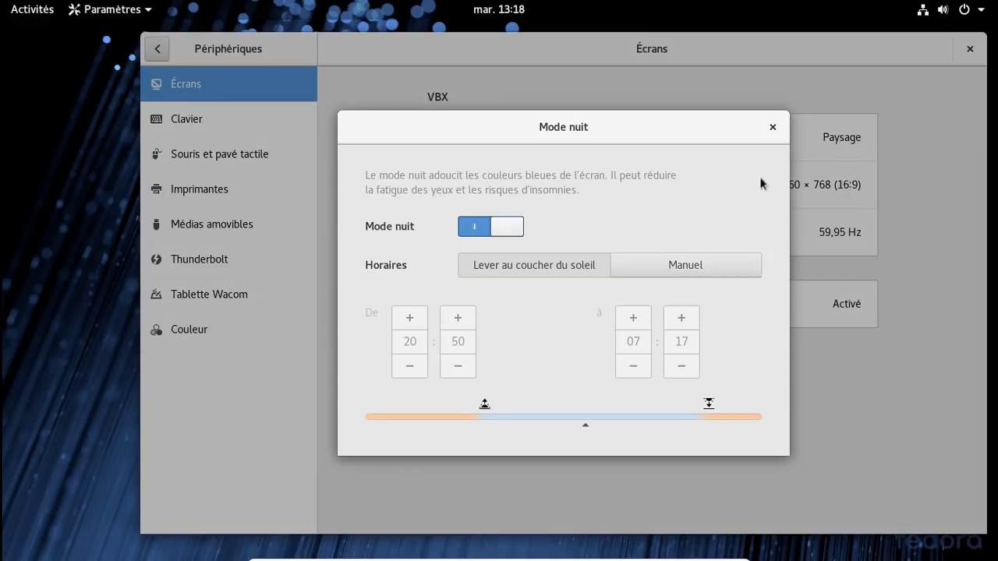
left_click(771, 127)
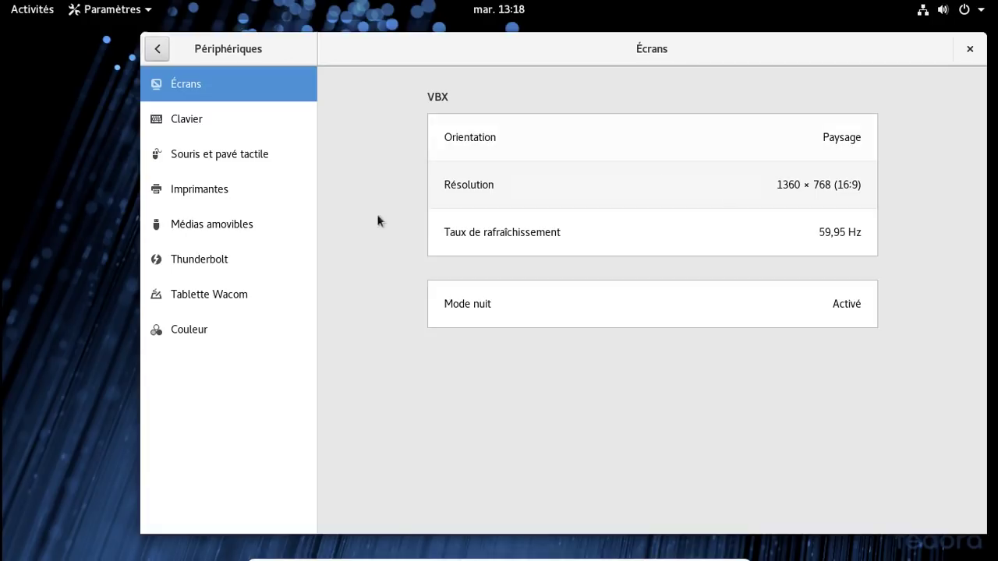
Step: Review the keyboard, mouse and touchpad, printer, removable media, Thunderbolt, Wacom tablet and colour settings
left_click(177, 118)
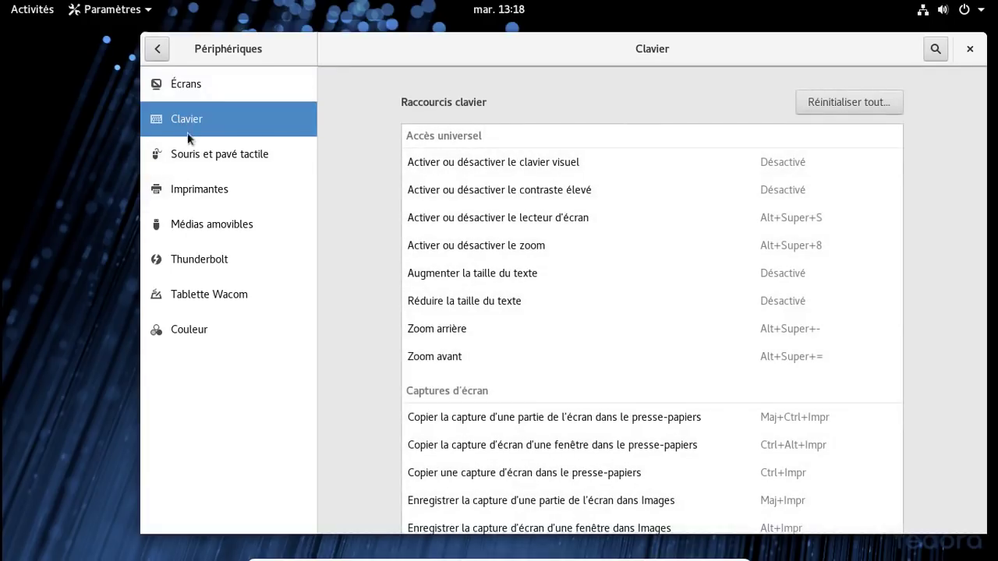
left_click(192, 153)
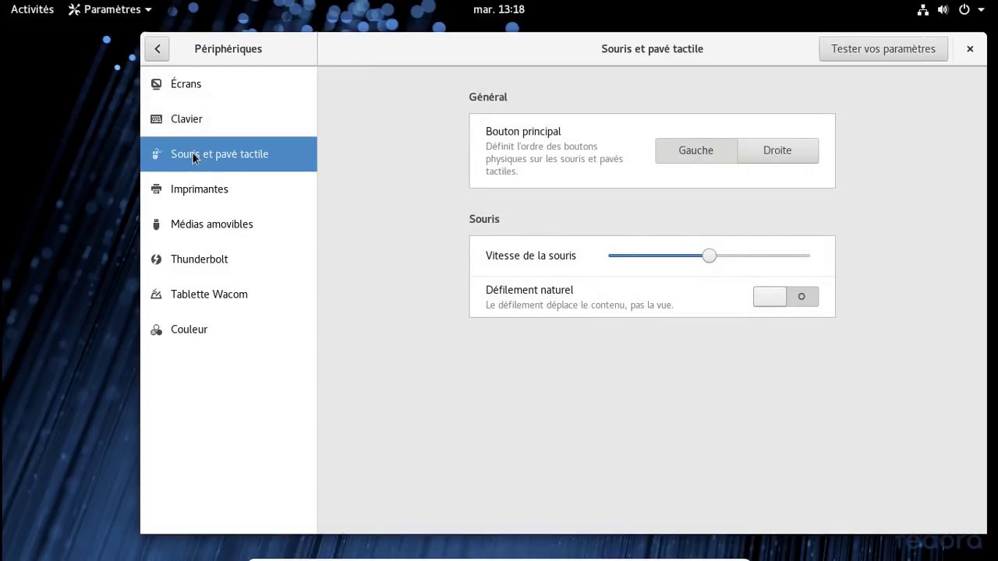
left_click(177, 193)
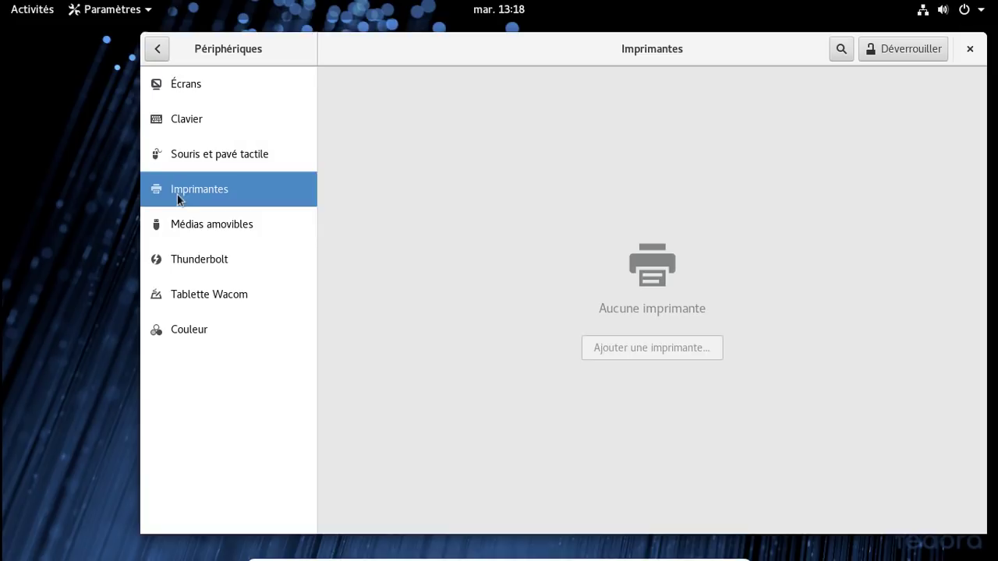
left_click(184, 235)
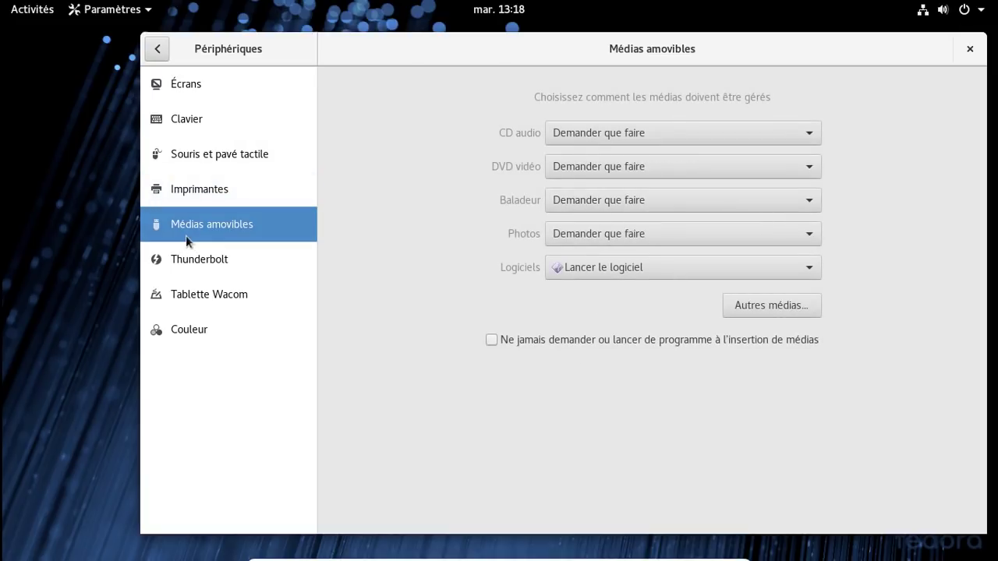
left_click(191, 263)
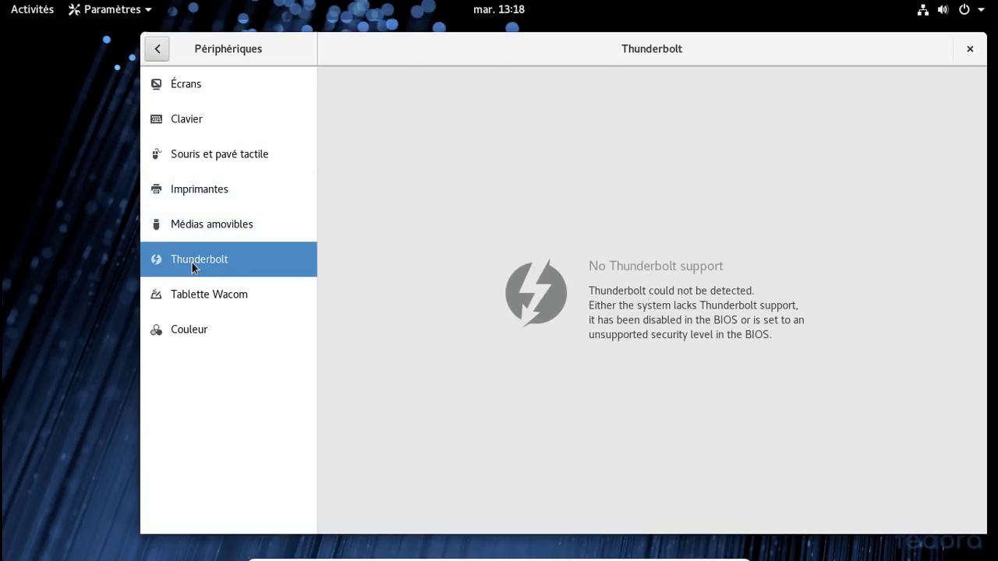
left_click(198, 291)
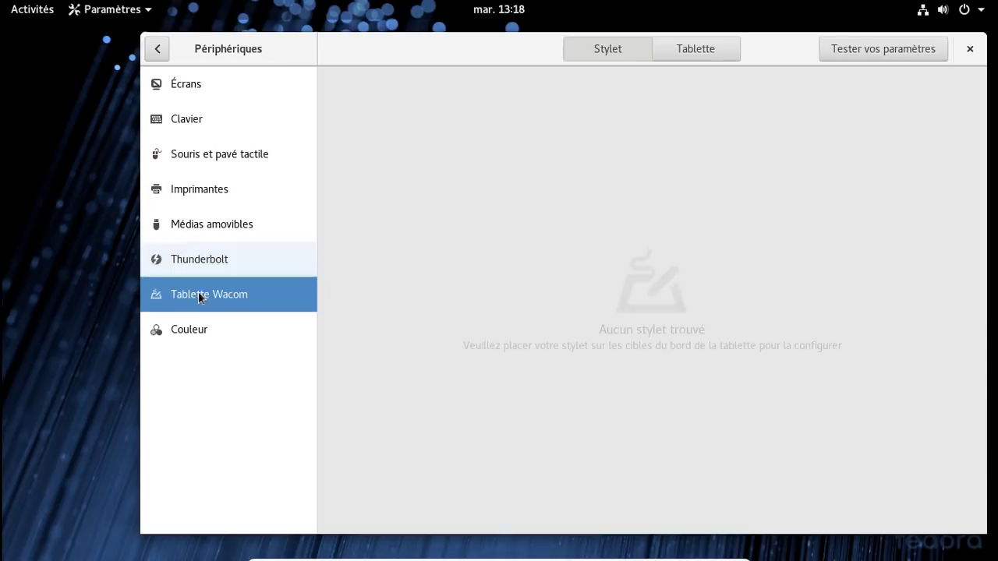
left_click(200, 337)
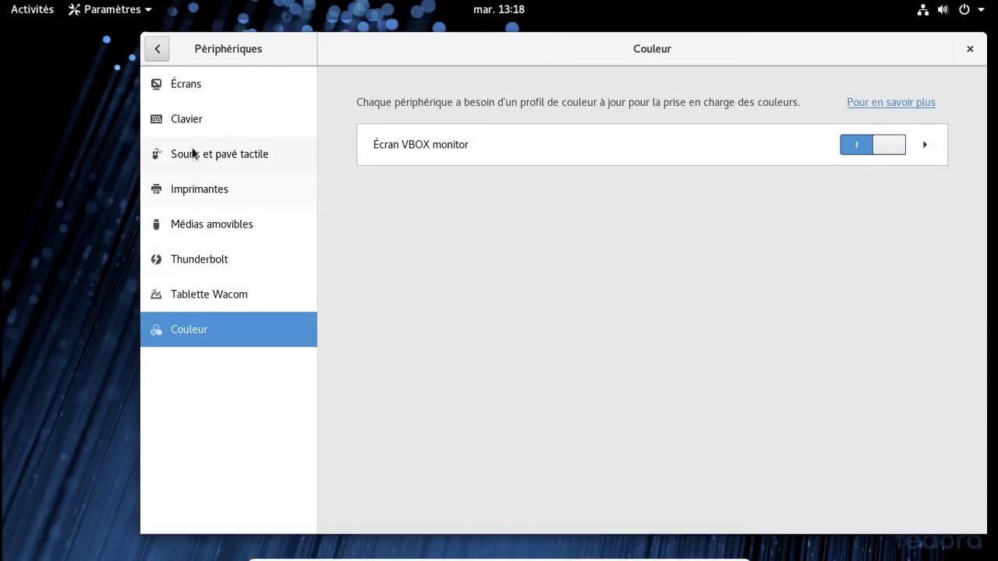
Step: Enable the automatic time zone (Fuseau horaire automatique) in the date and time settings of the system details
left_click(159, 51)
scroll(262, 478, "down", 2)
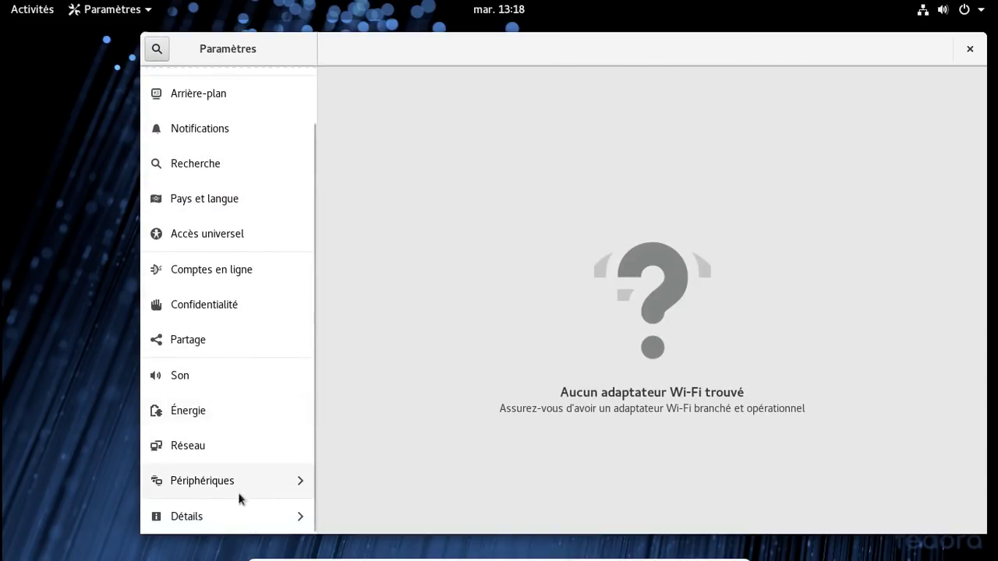
left_click(234, 515)
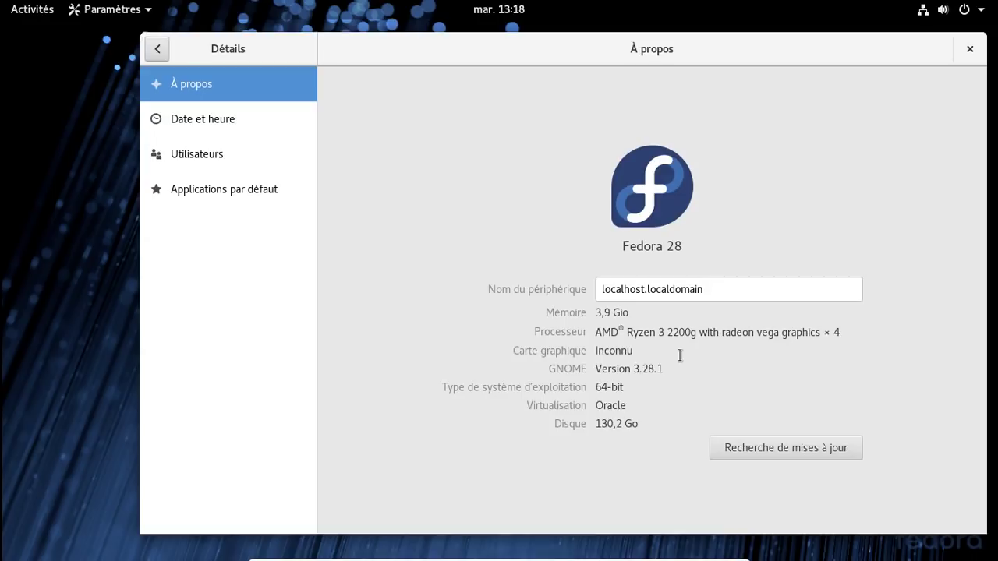
left_click(230, 118)
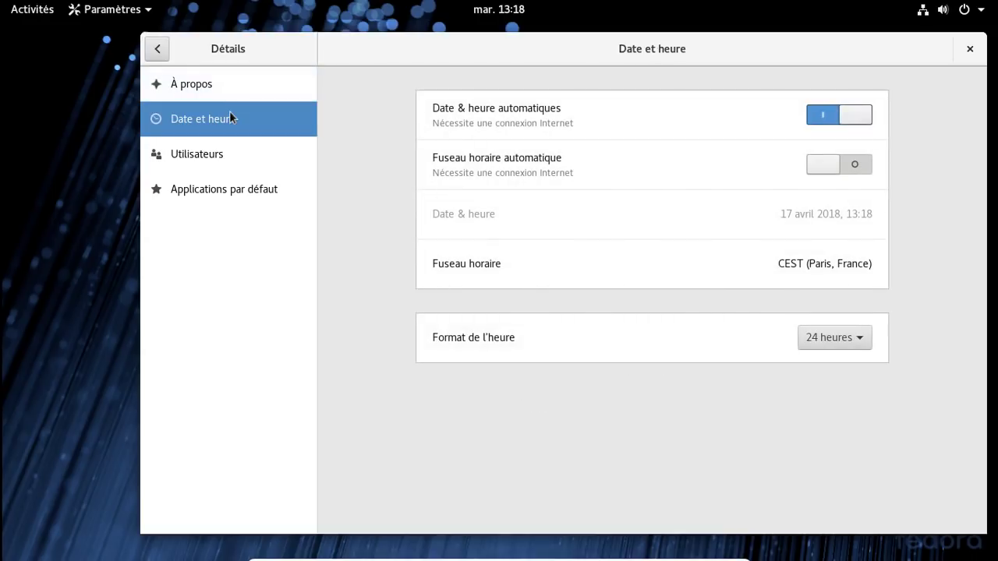
left_click(821, 164)
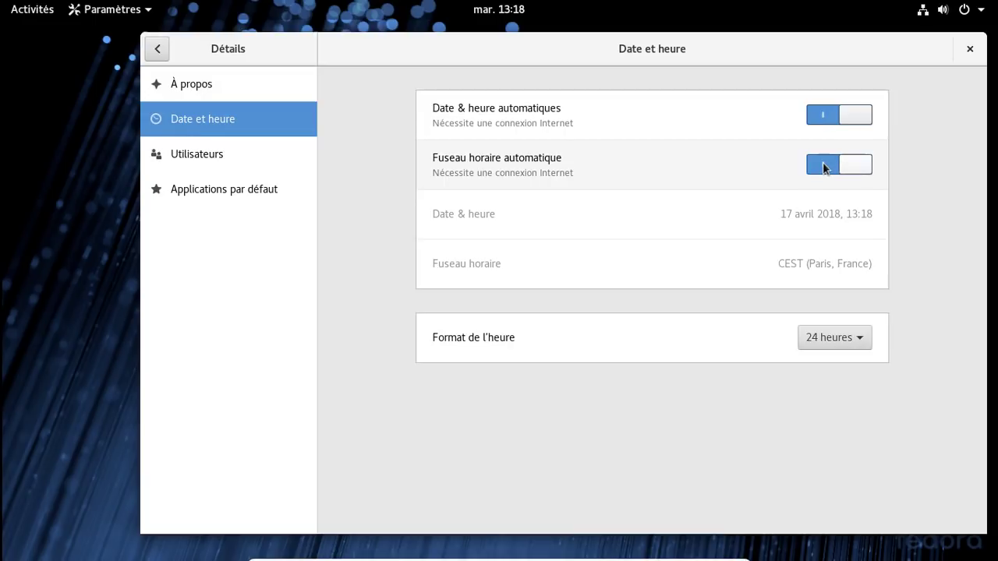
Step: Review the user account and default application settings (Applications par défaut) in the system details, and close the settings
left_click(210, 157)
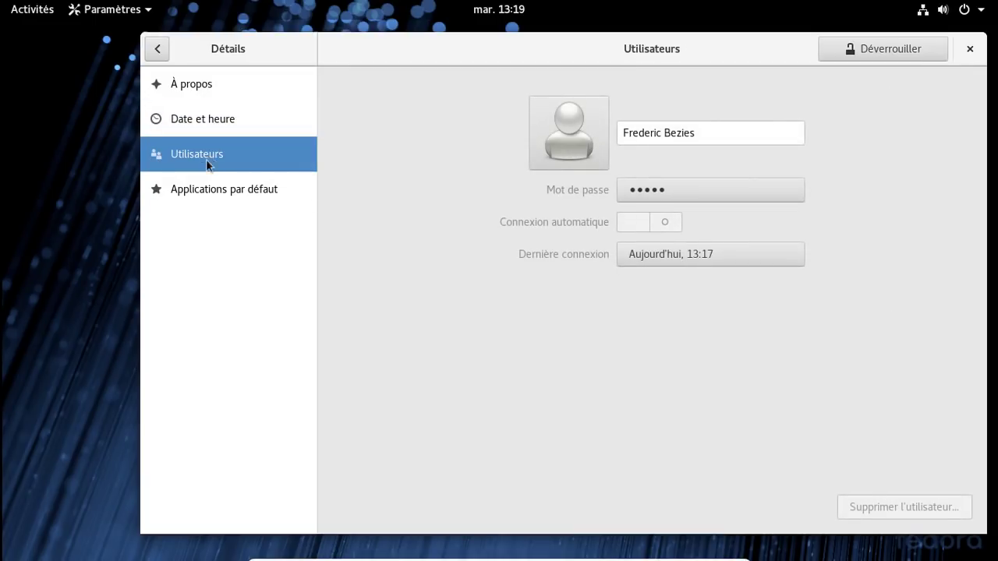
left_click(214, 190)
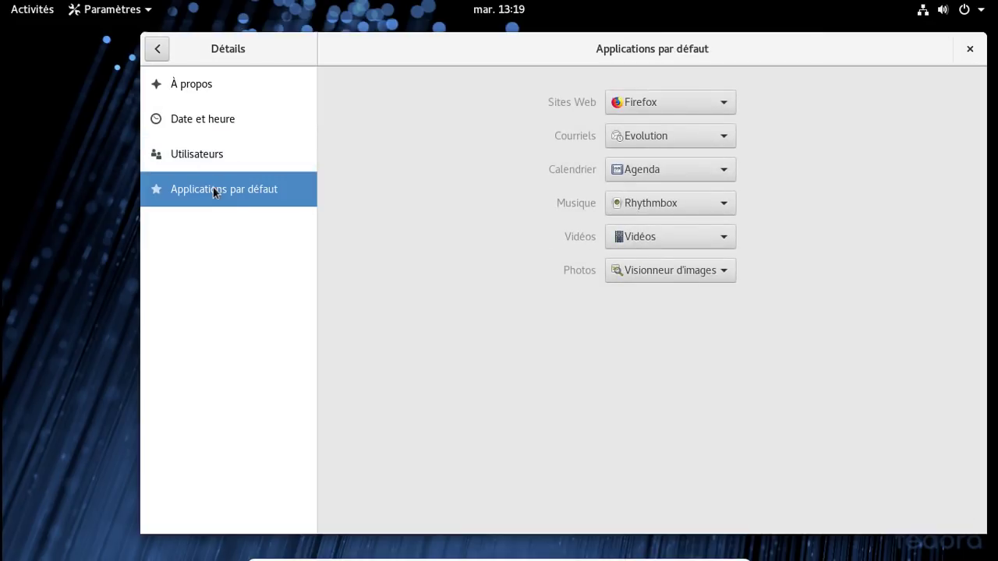
left_click(614, 136)
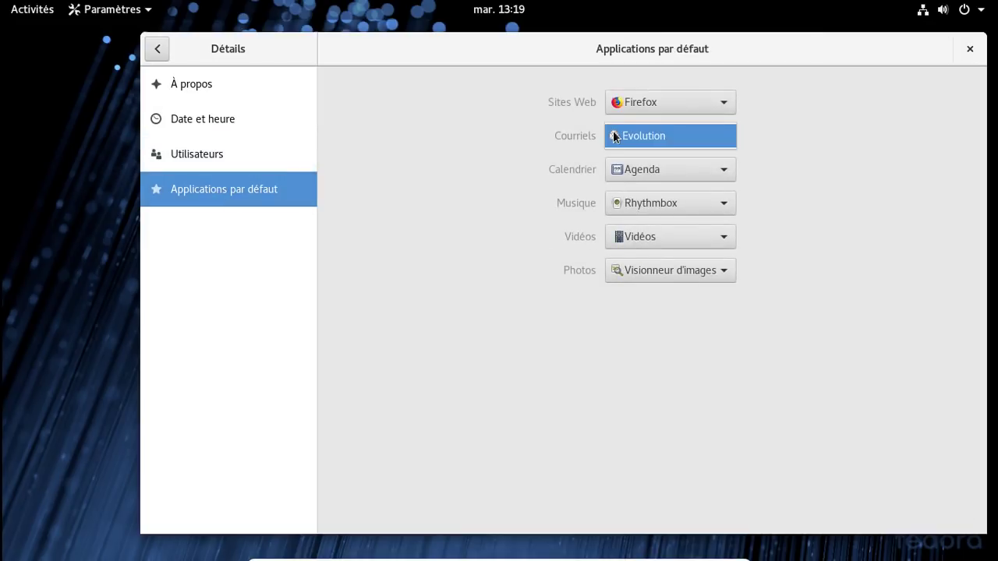
left_click(536, 137)
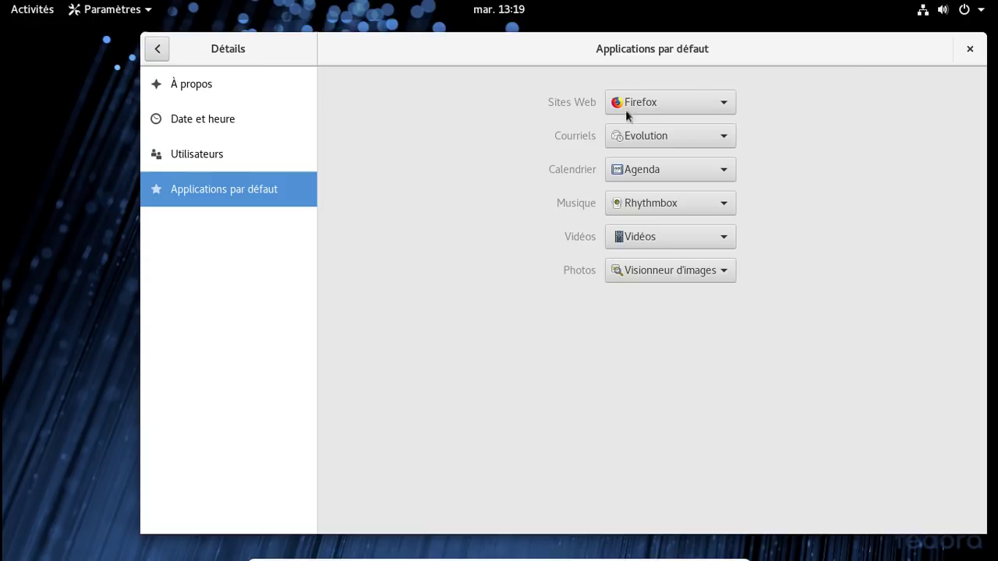
left_click(969, 51)
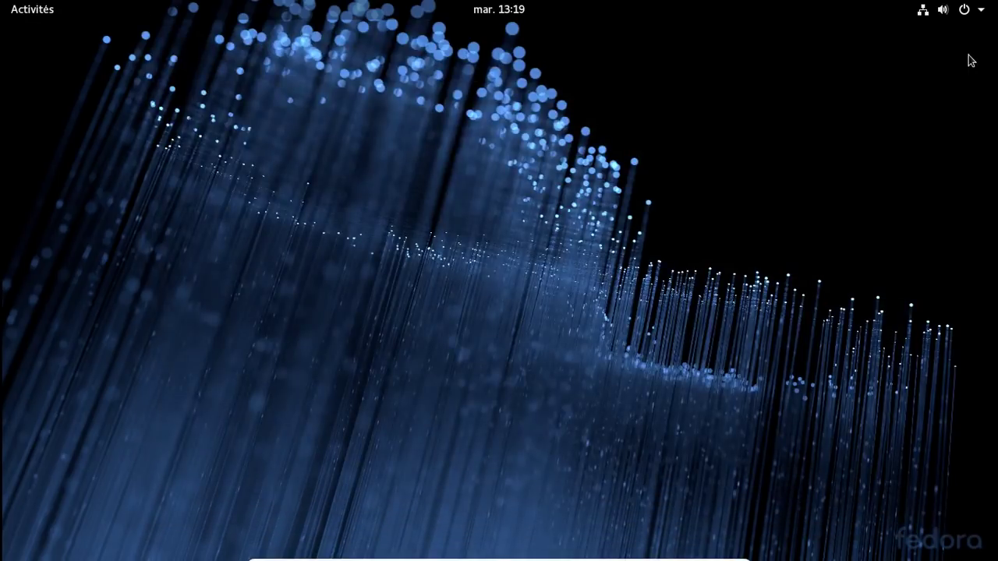
Step: Open the file manager (Fichiers) and reduce the icon size of the home folder view by one zoom level
key("super")
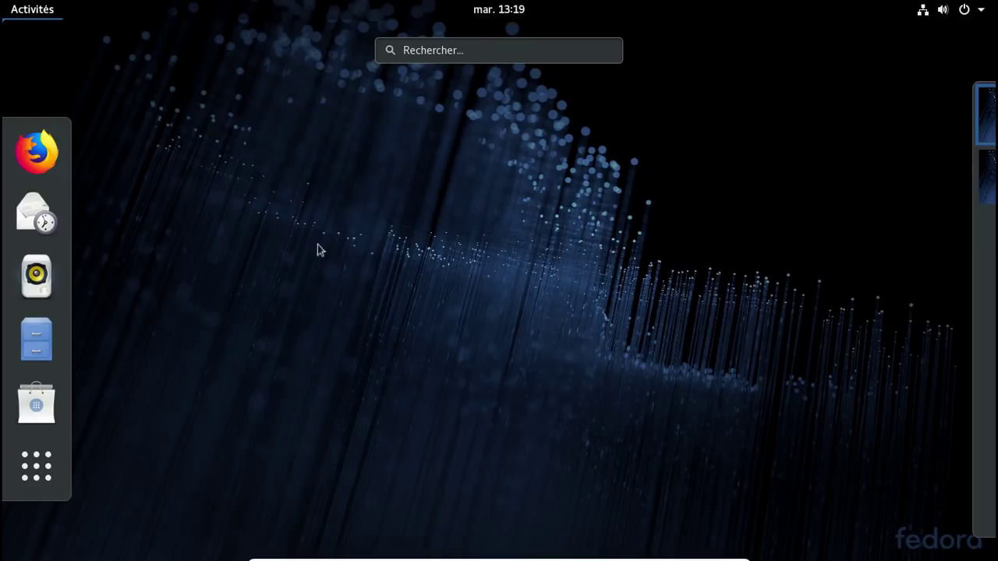
left_click(39, 332)
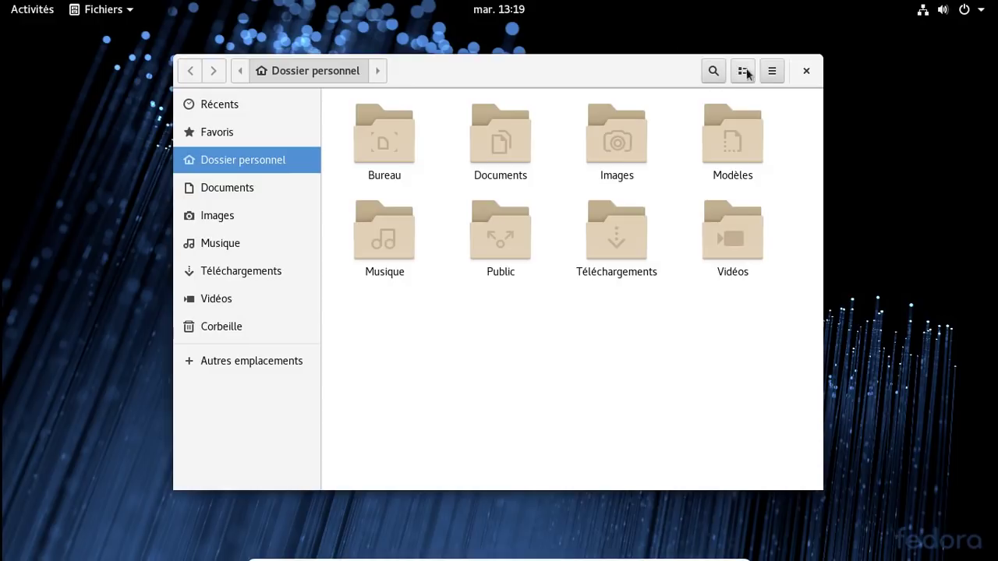
left_click(771, 72)
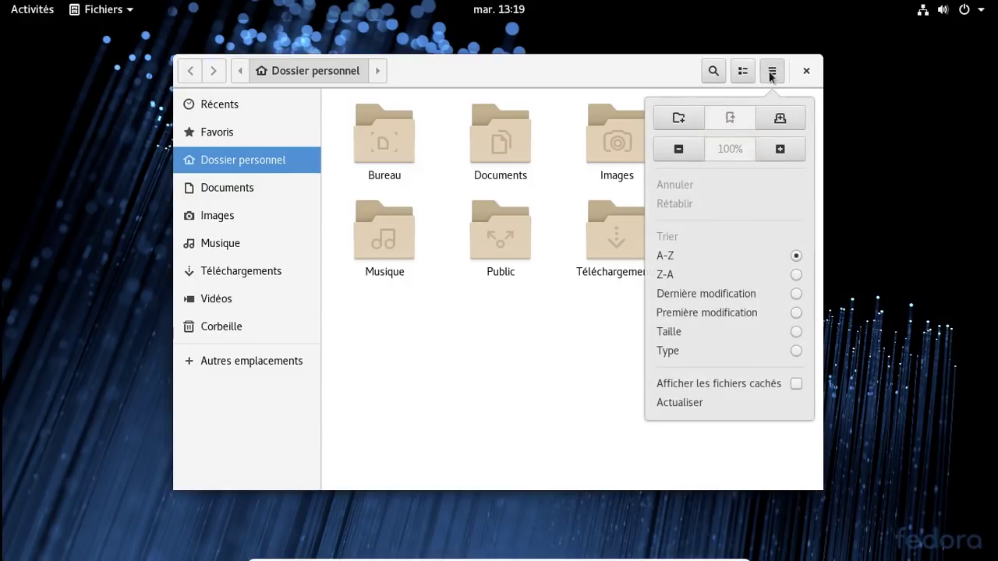
left_click(678, 149)
left_click(486, 253)
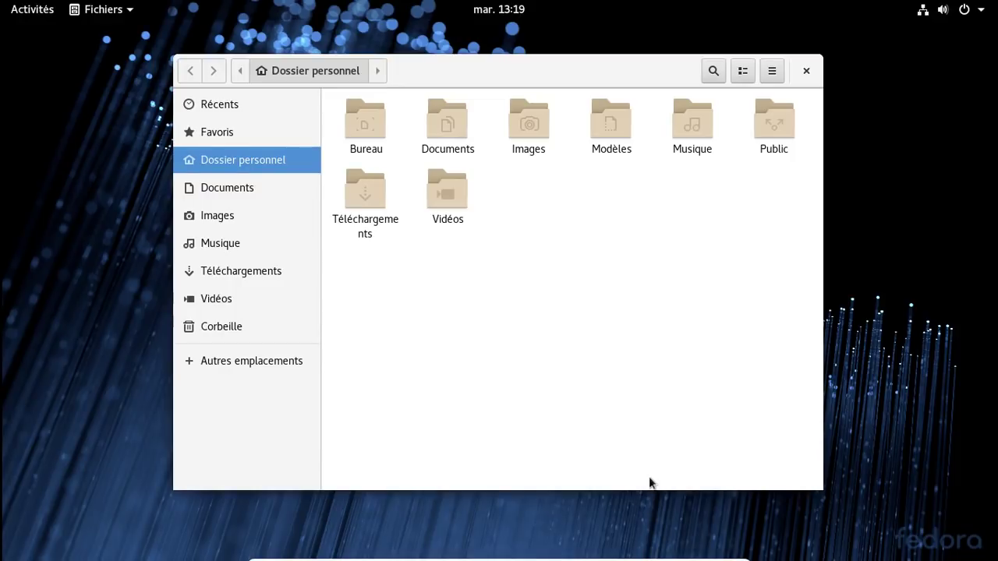
Step: Try to open Freebox Server and the Windows network's WORKGROUP from the other locations, and close the file manager
left_click(260, 360)
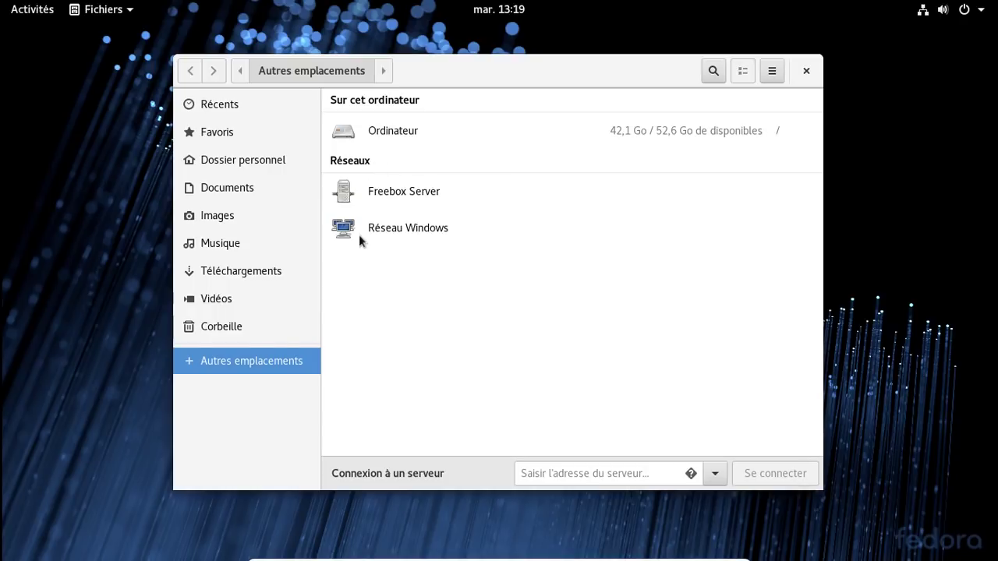
left_click(373, 191)
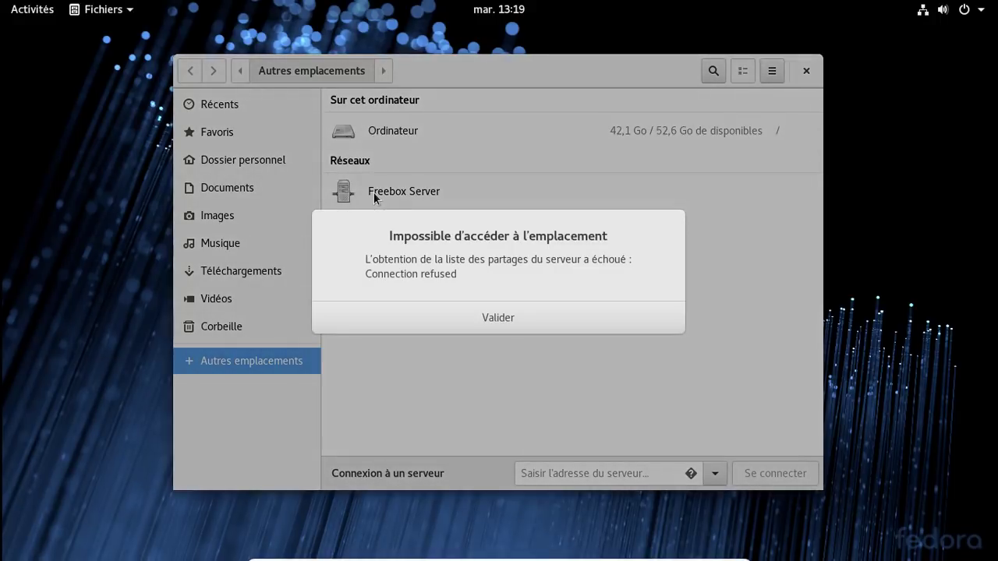
left_click(478, 315)
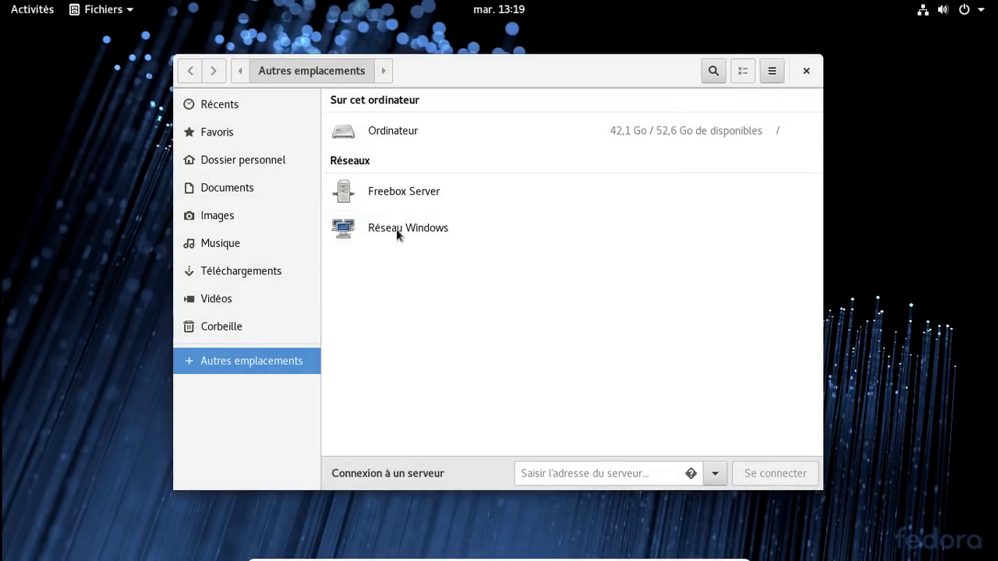
left_click(397, 231)
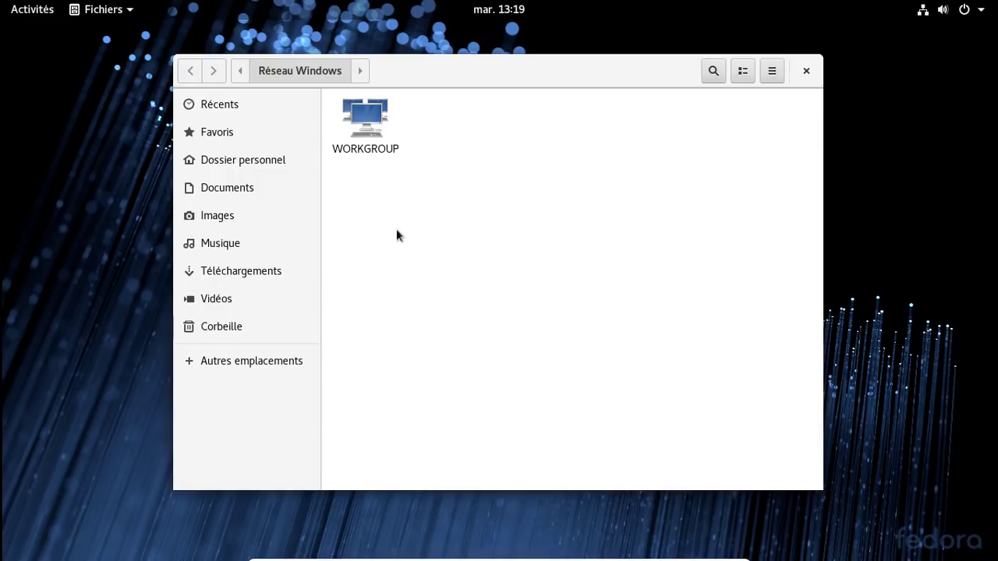
double_click(355, 146)
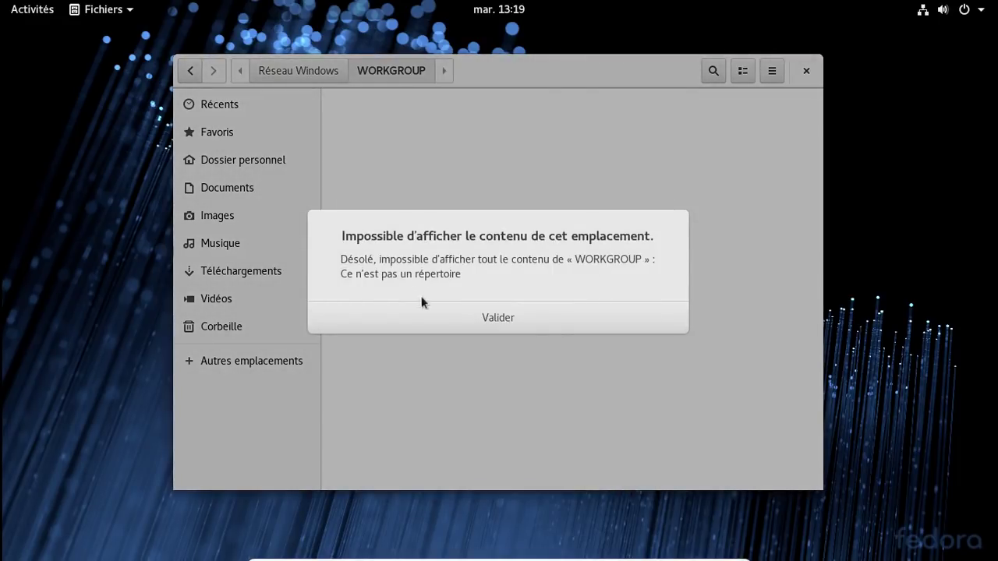
left_click(426, 320)
left_click(273, 357)
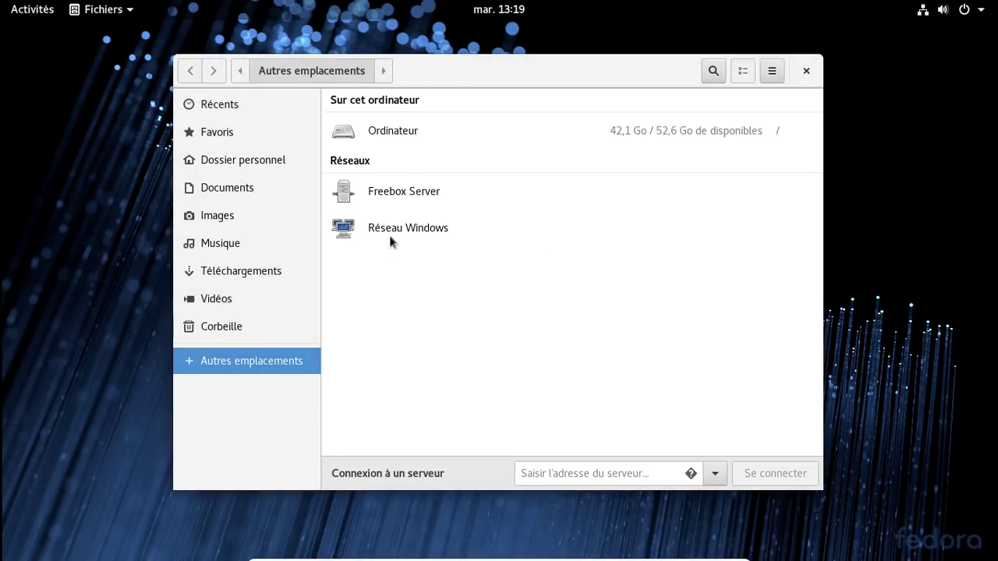
left_click(392, 192)
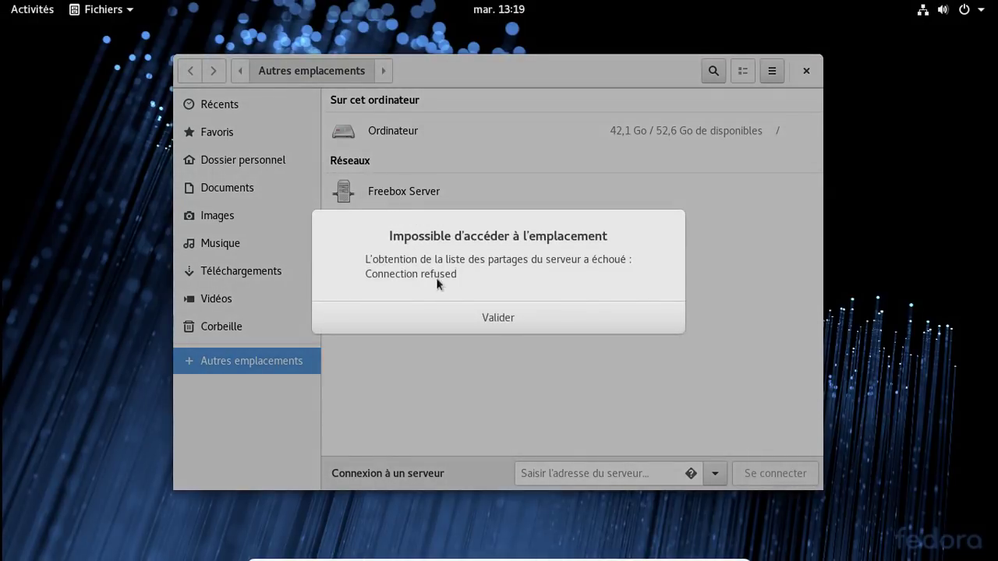
left_click(460, 320)
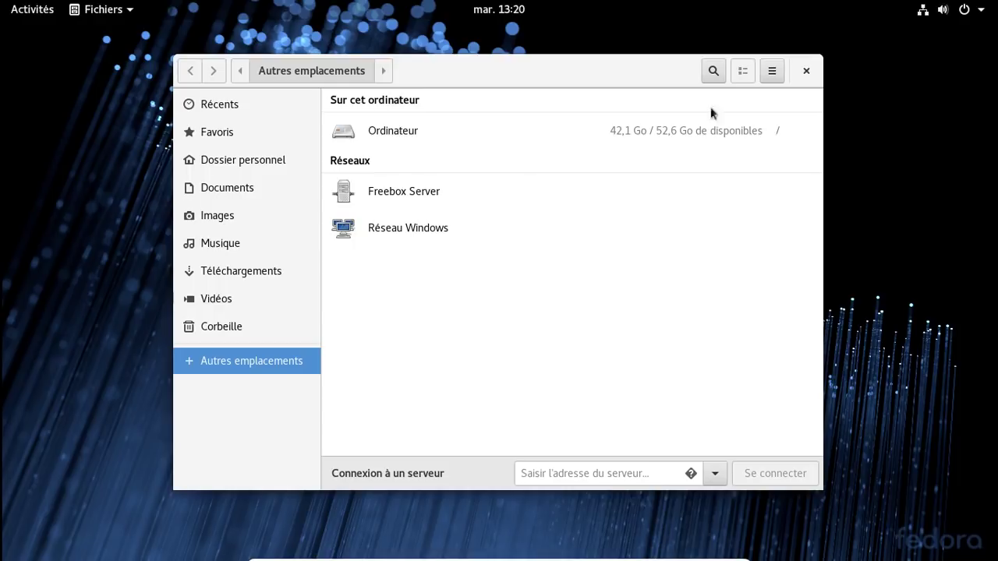
left_click(815, 73)
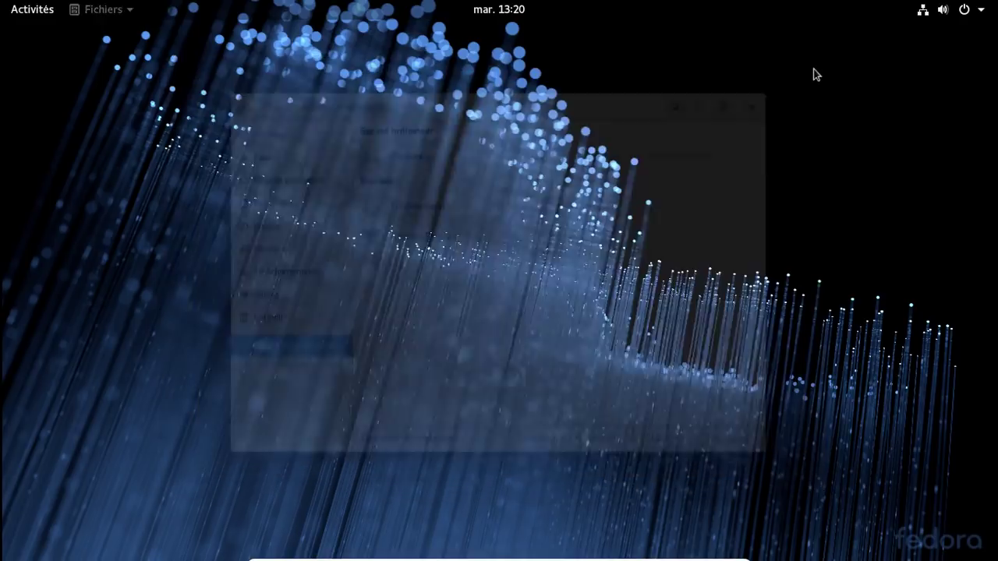
Step: Launch Firefox, close its welcome tab to view the privacy policy page, and close the browser
key("super")
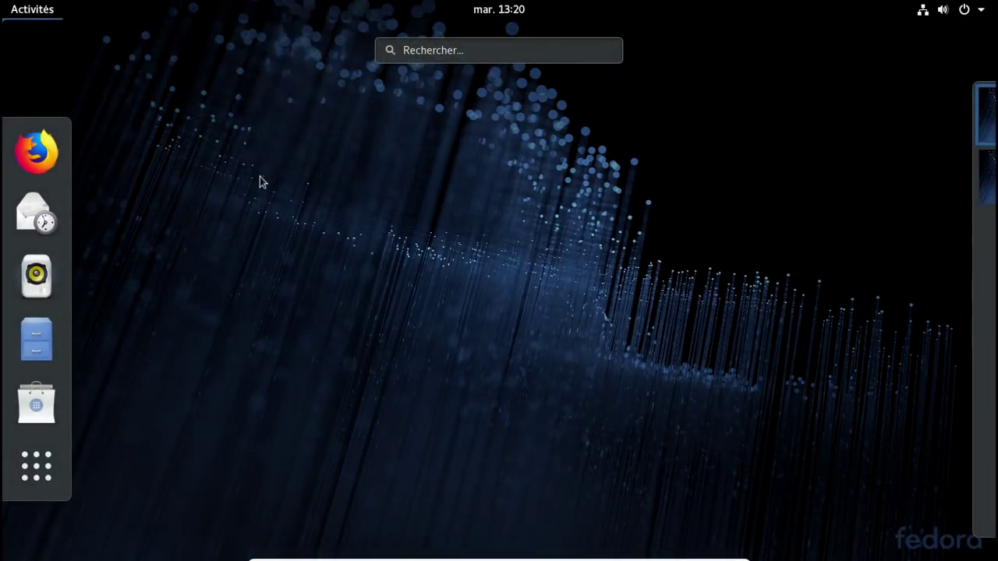
left_click(36, 152)
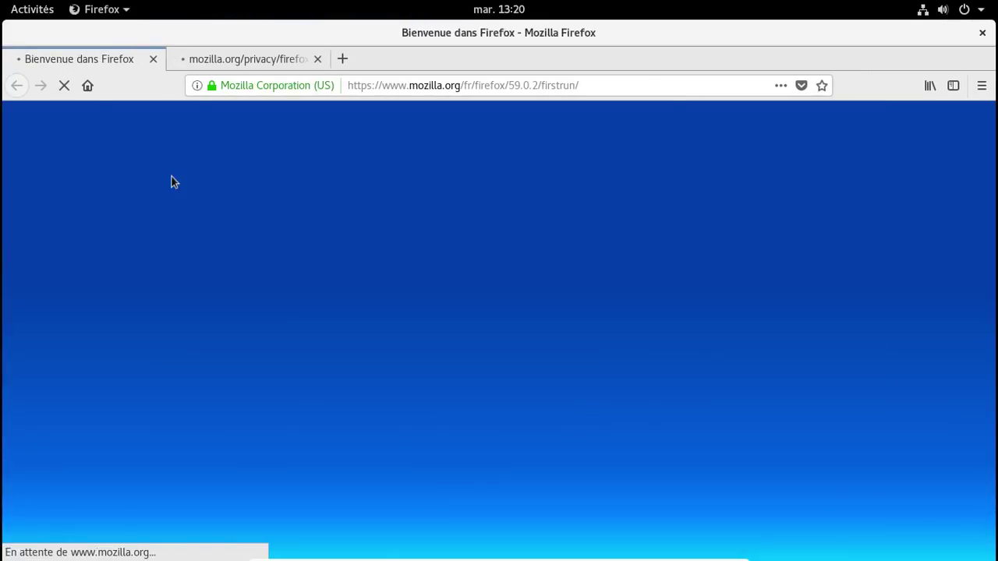
left_click(152, 59)
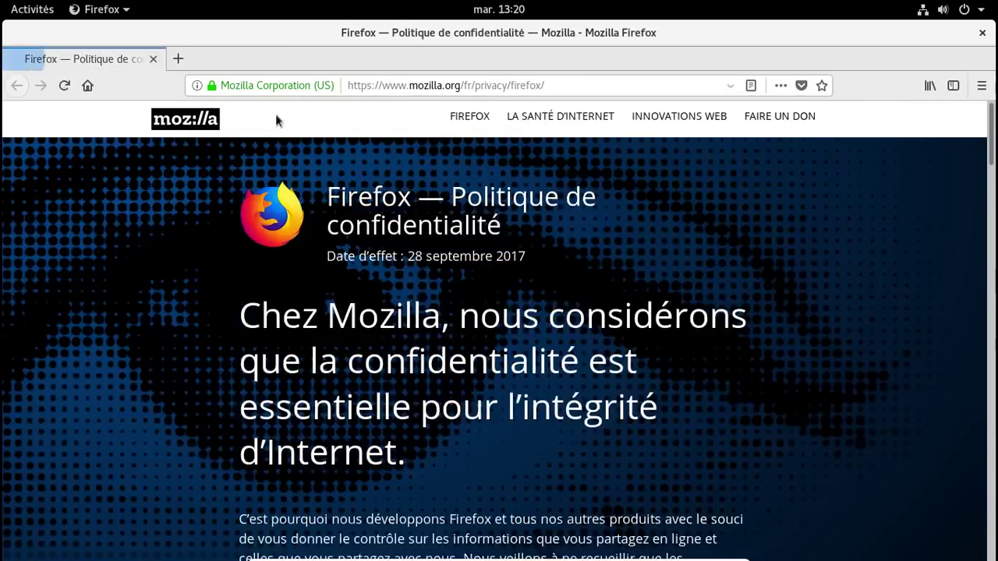
left_click(981, 33)
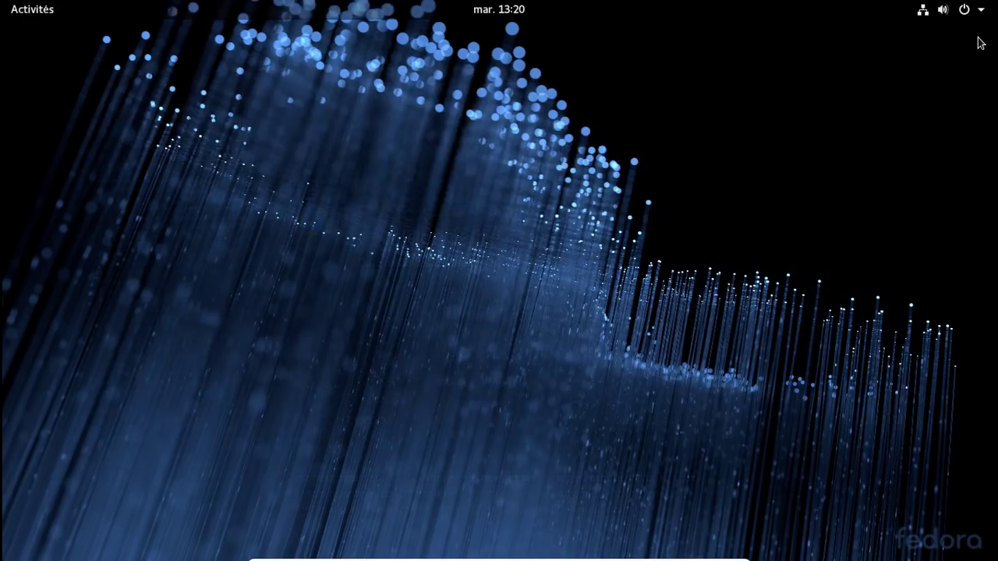
Step: Launch LibreOffice Writer, install the requested libreoffice-langpack-fr package, and close both the software centre and Writer
key("super")
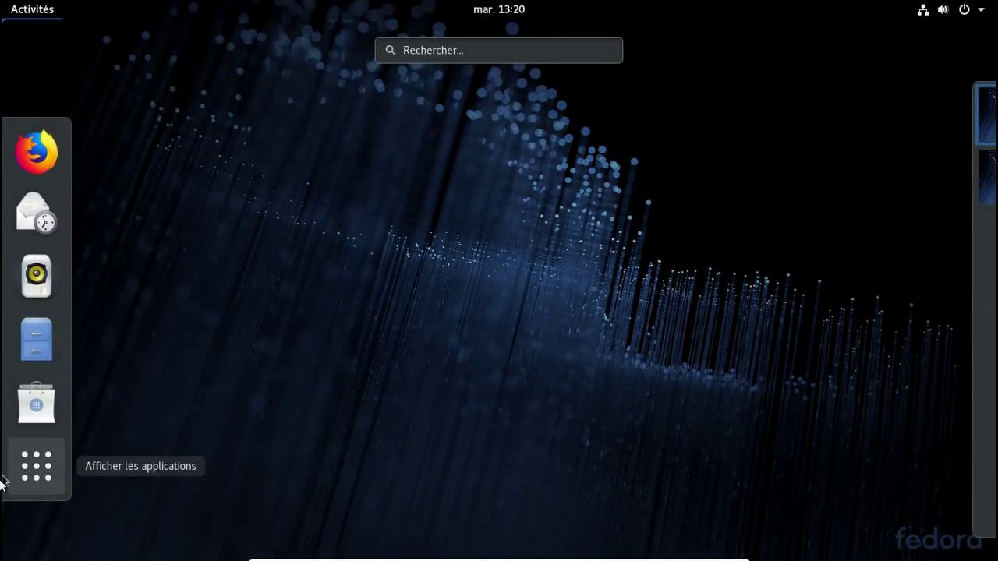
left_click(34, 482)
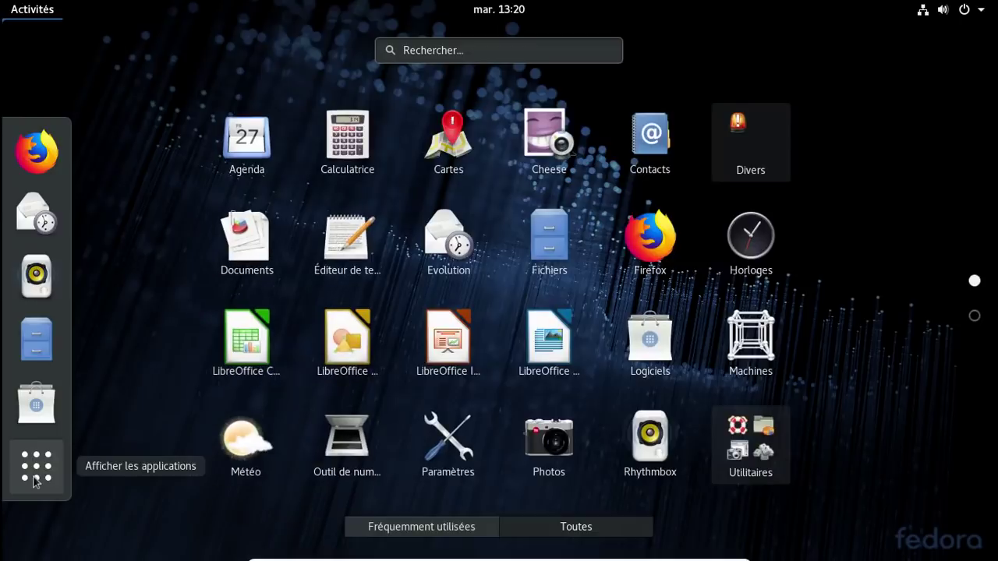
left_click(549, 341)
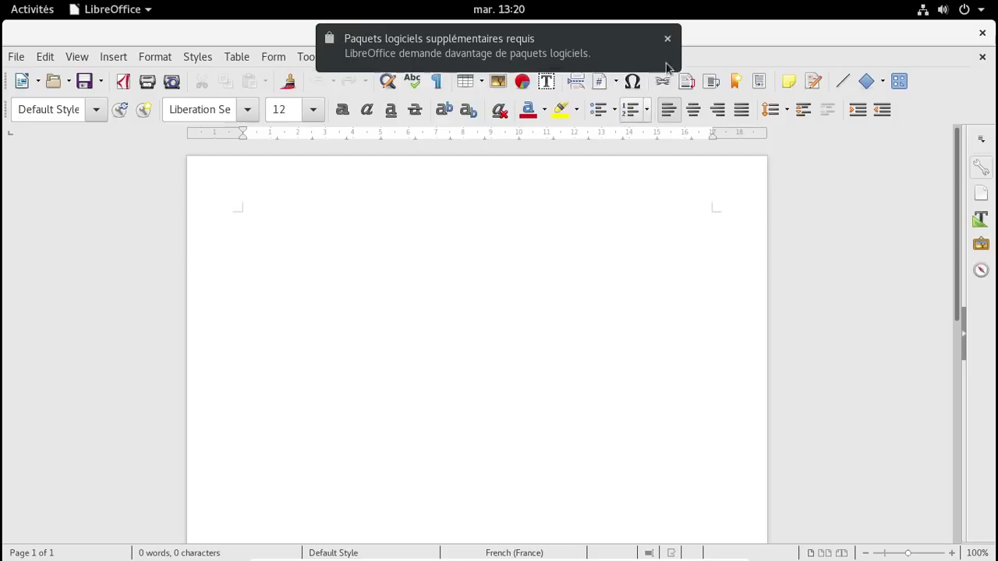
left_click(594, 50)
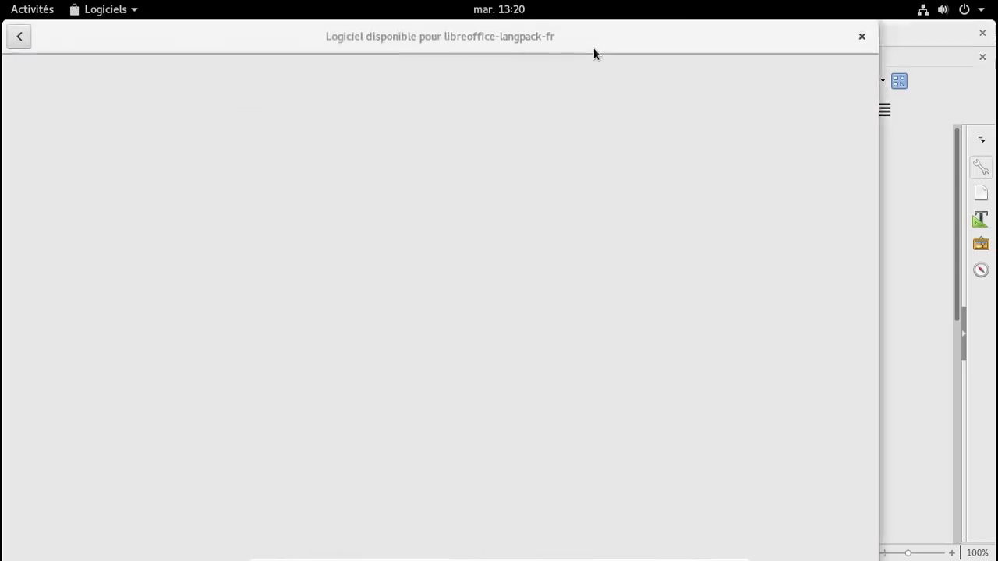
left_click(232, 142)
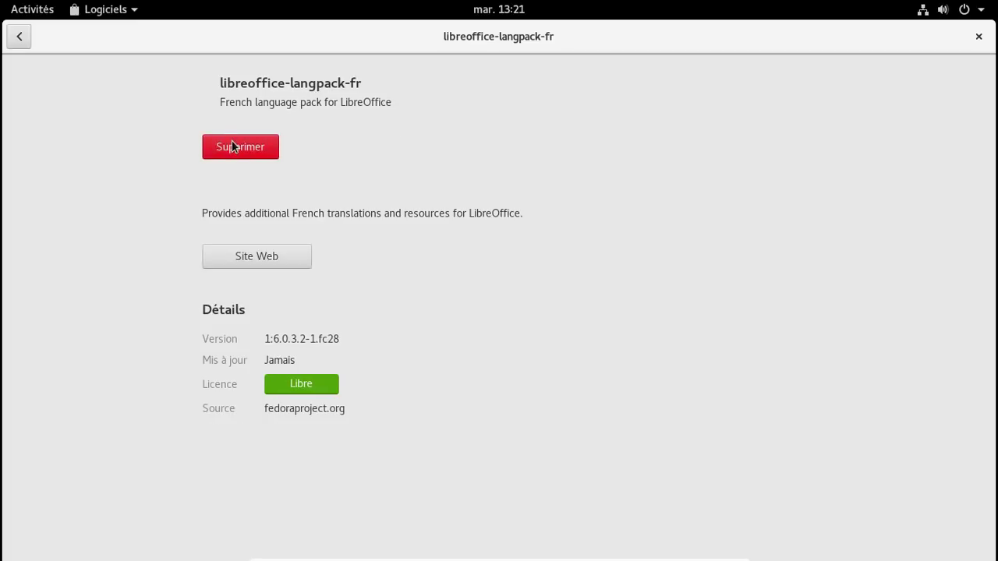
left_click(979, 37)
left_click(981, 33)
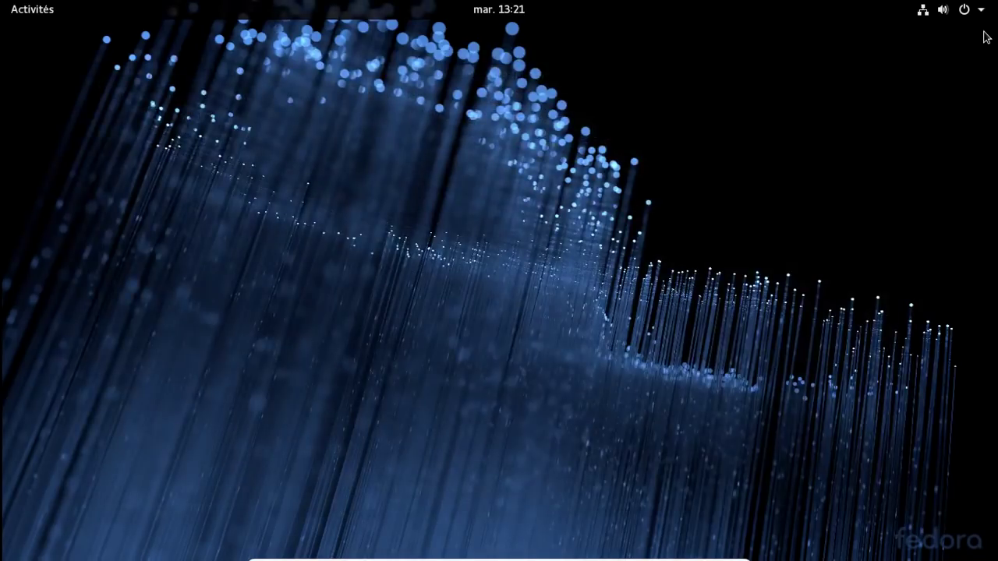
Step: Search the desktop for "calc", launch LibreOffice Calc to check its interface language, and close it
key("super")
left_click(569, 53)
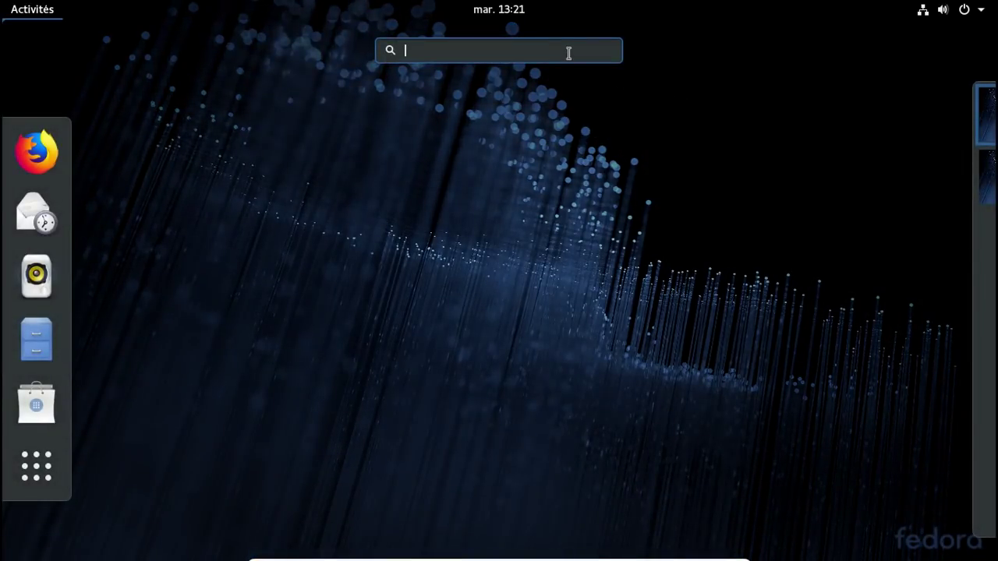
type("calc")
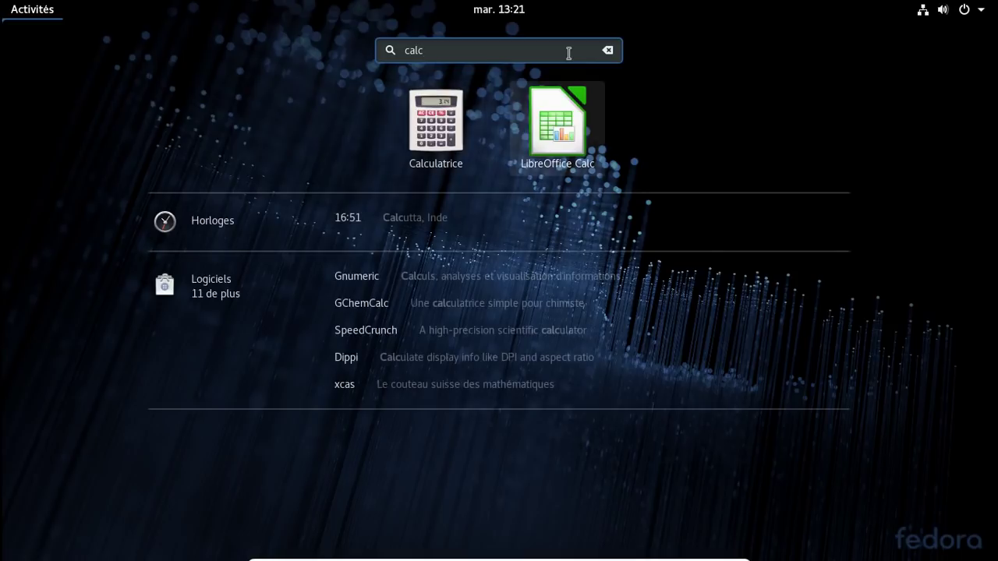
key("Return")
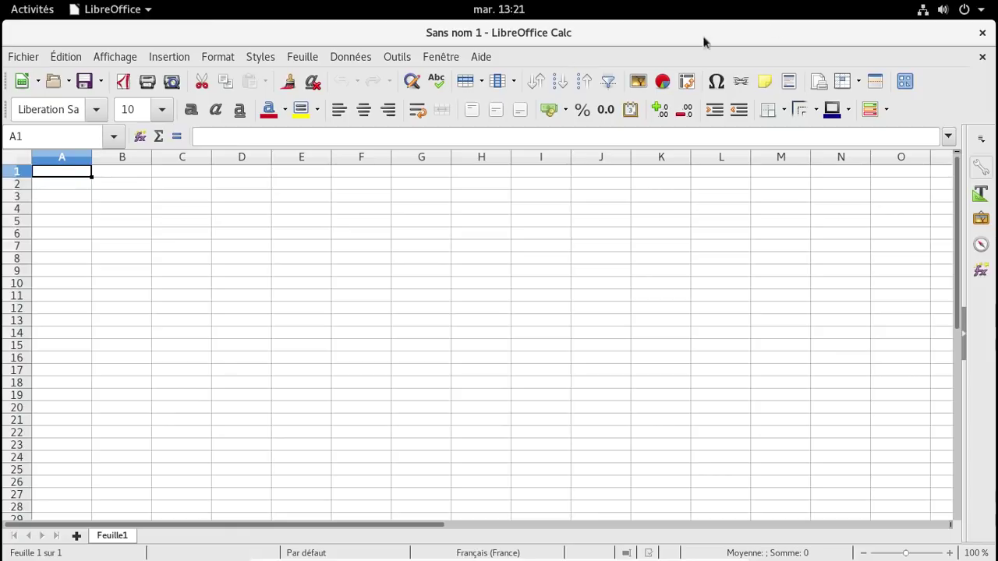
left_click(981, 34)
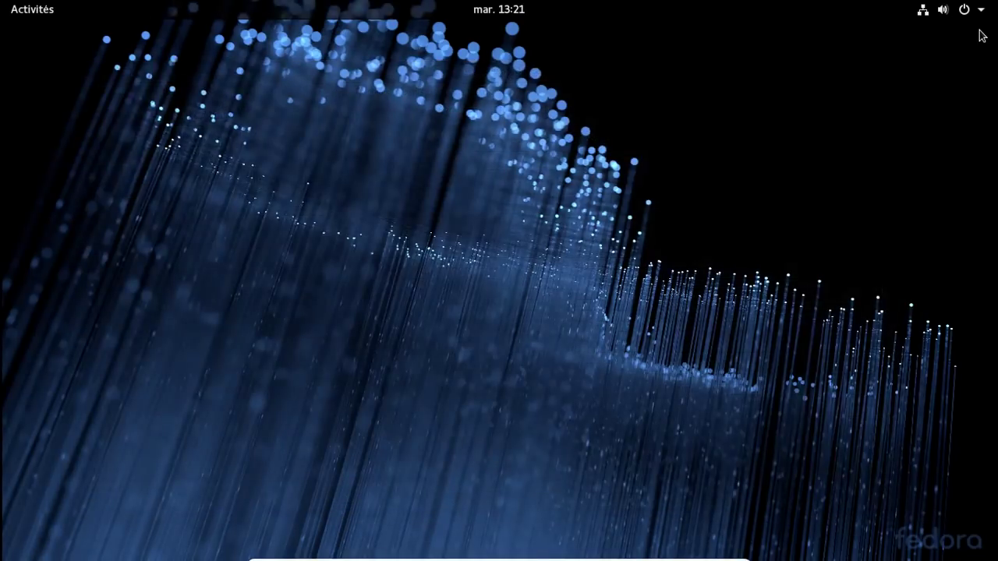
Step: Show the full application grid and look through its pages of installed applications
key("super")
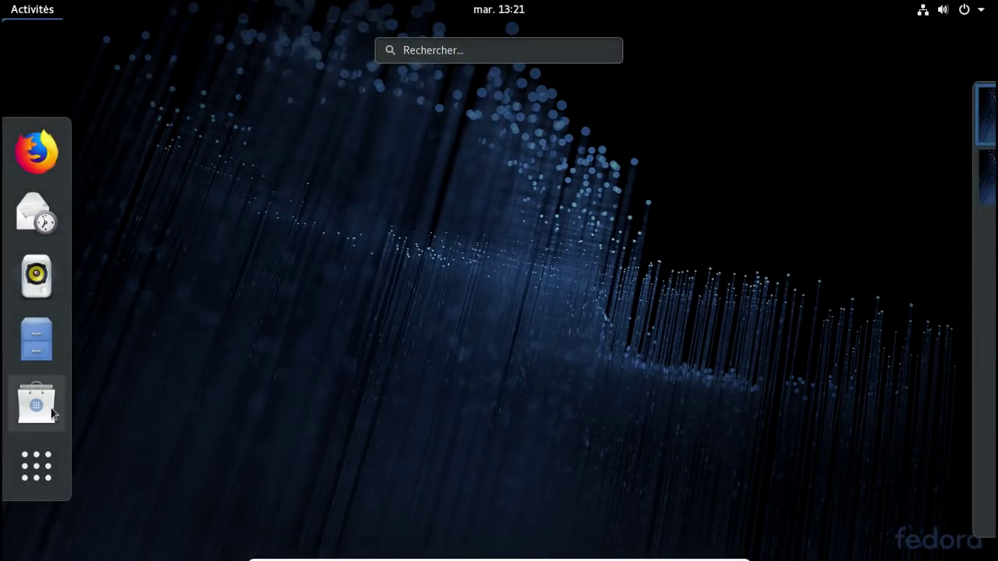
left_click(36, 467)
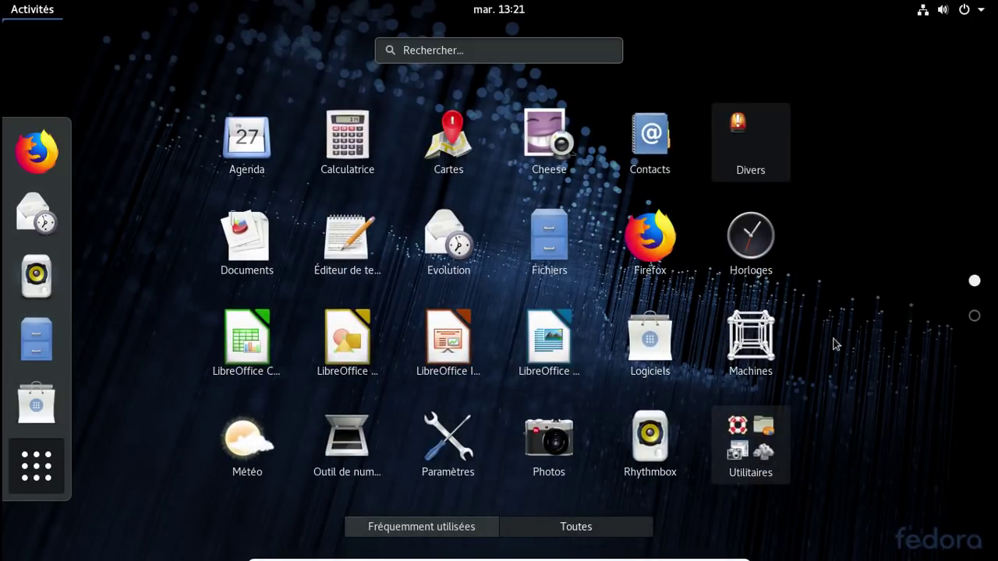
scroll(834, 343, "down", 1)
scroll(834, 343, "up", 1)
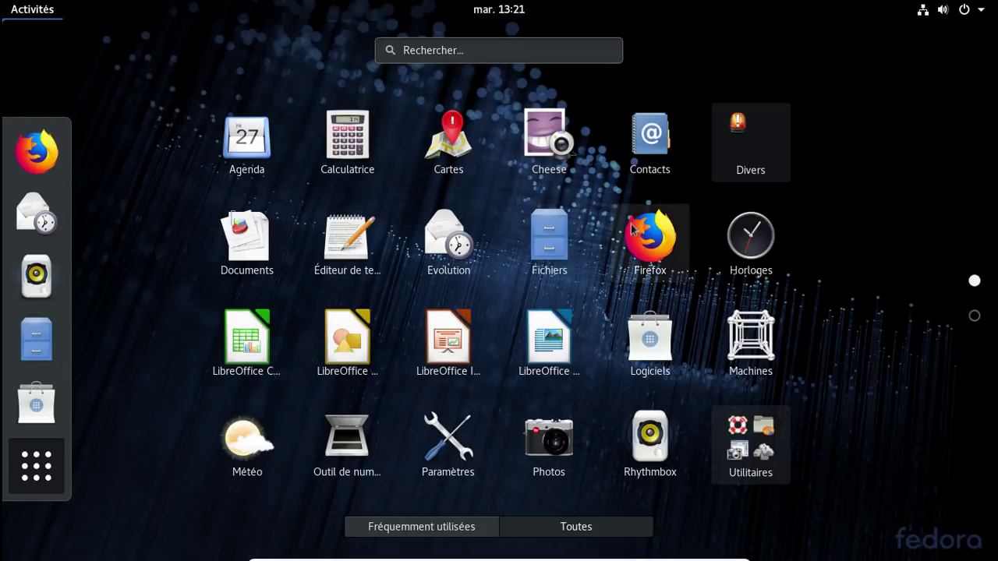
Step: Launch Firefox and go to the altermusique.org website
left_click(651, 241)
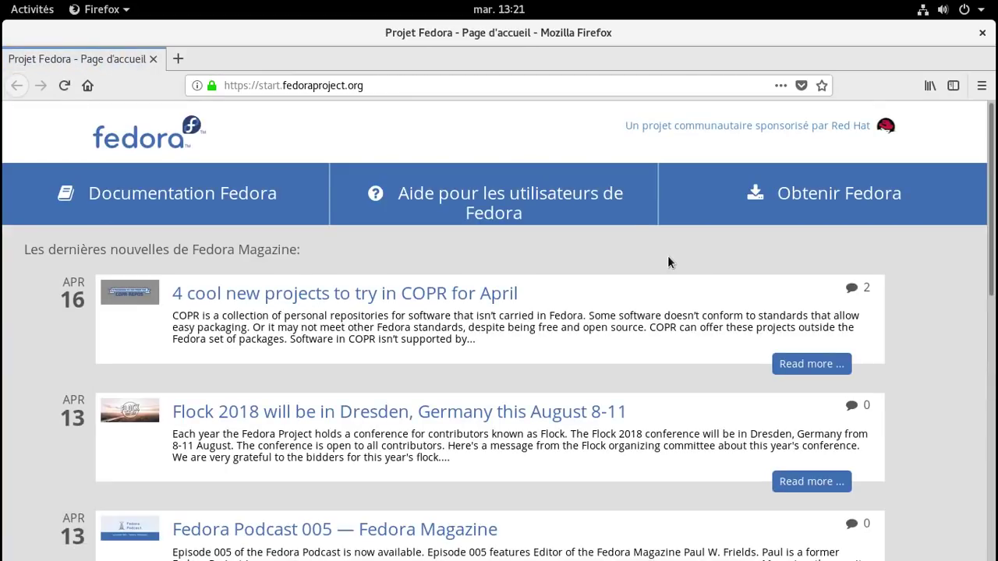
left_click(410, 85)
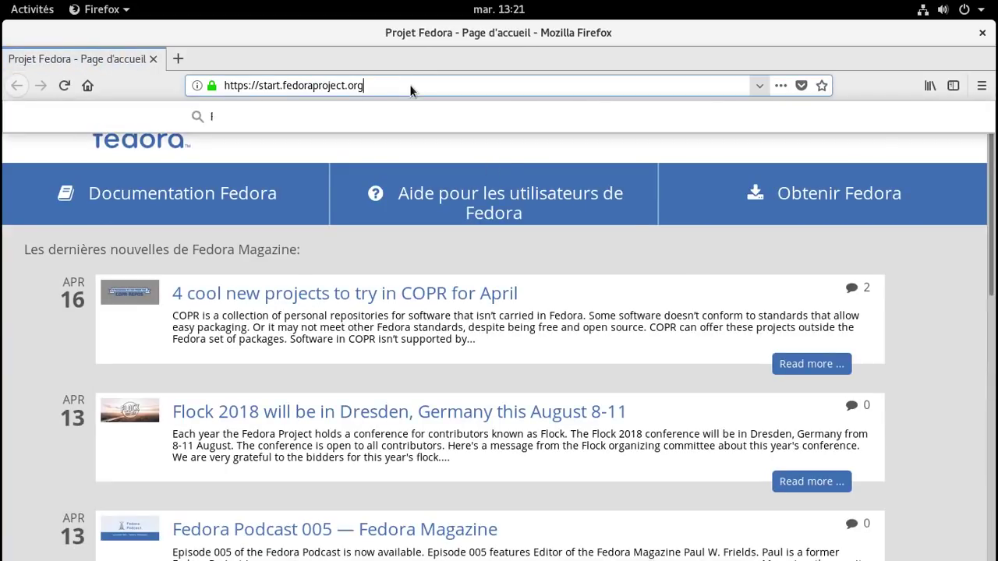
type("alter")
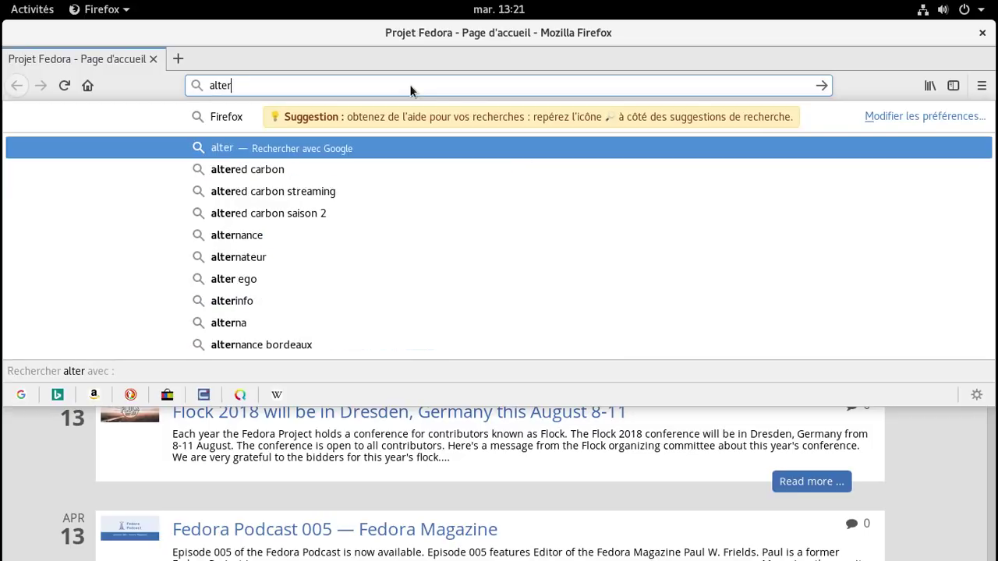
type("musique.org")
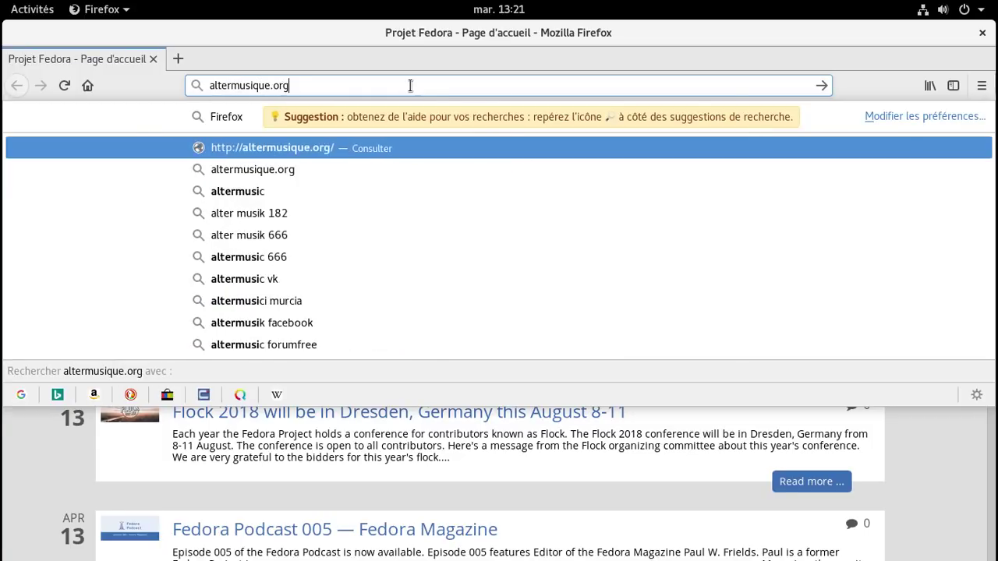
key("Return")
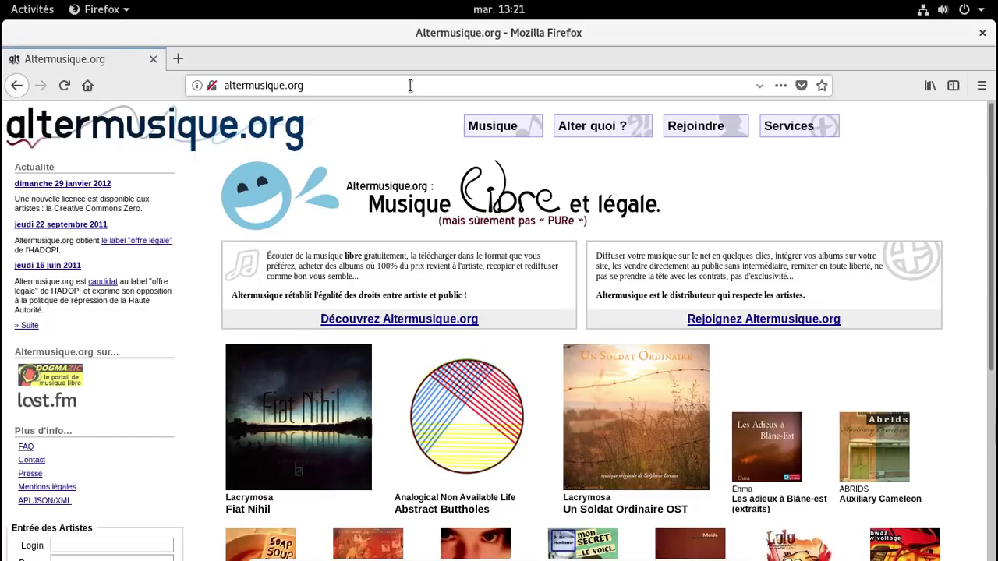
Step: Browse the album covers on the home page and open In Limbo's album Impression in D [7"EP]
scroll(599, 366, "down", 5)
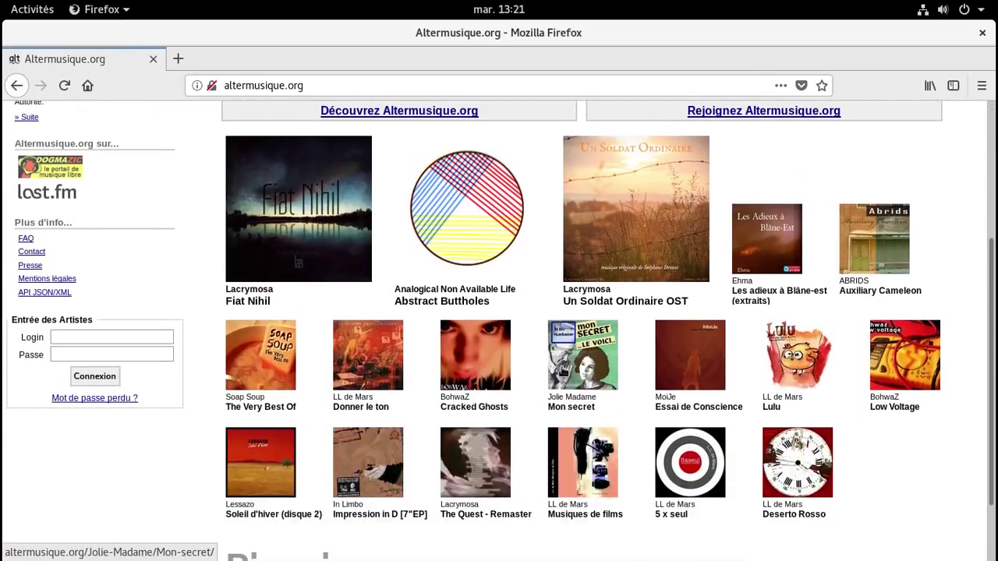
scroll(563, 372, "up", 2)
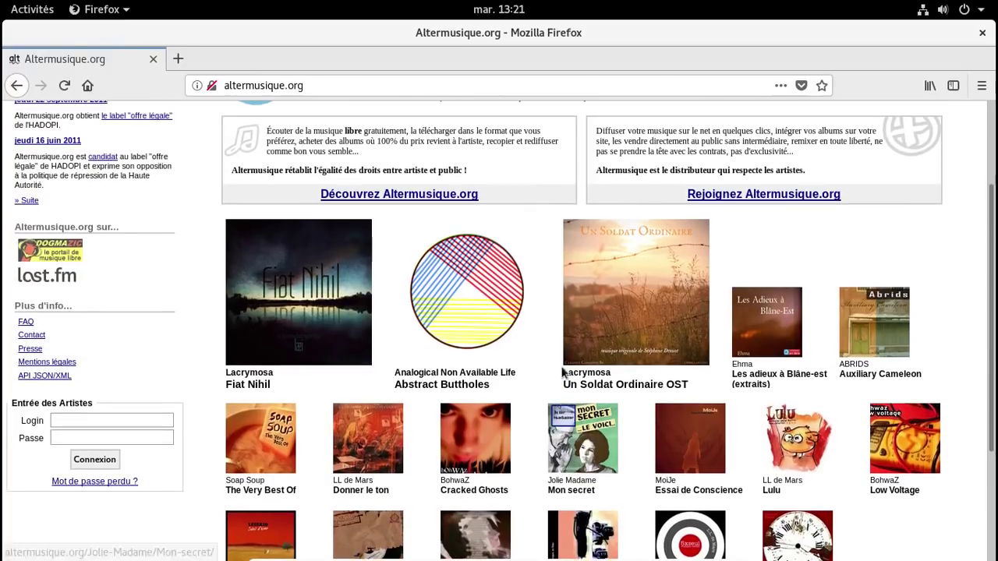
scroll(563, 372, "down", 2)
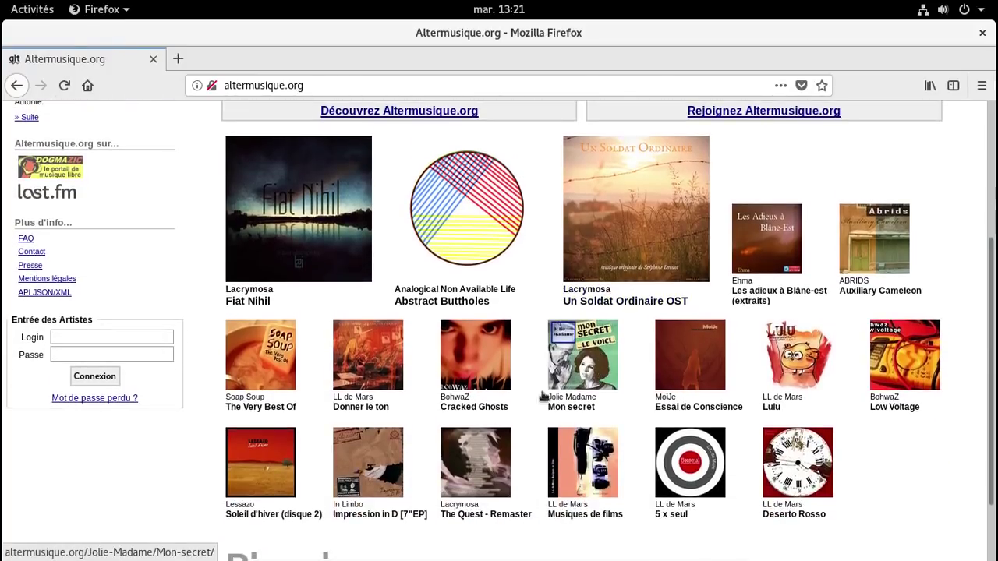
left_click(395, 460)
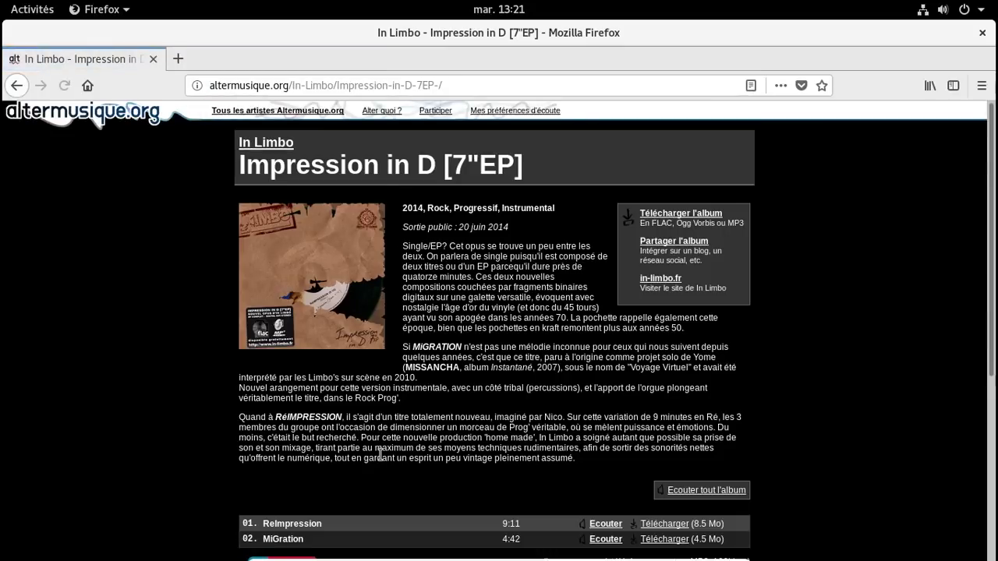
Step: Download the complete album in low-quality MP3, choosing to always save this file type, and close the browser
scroll(766, 436, "down", 6)
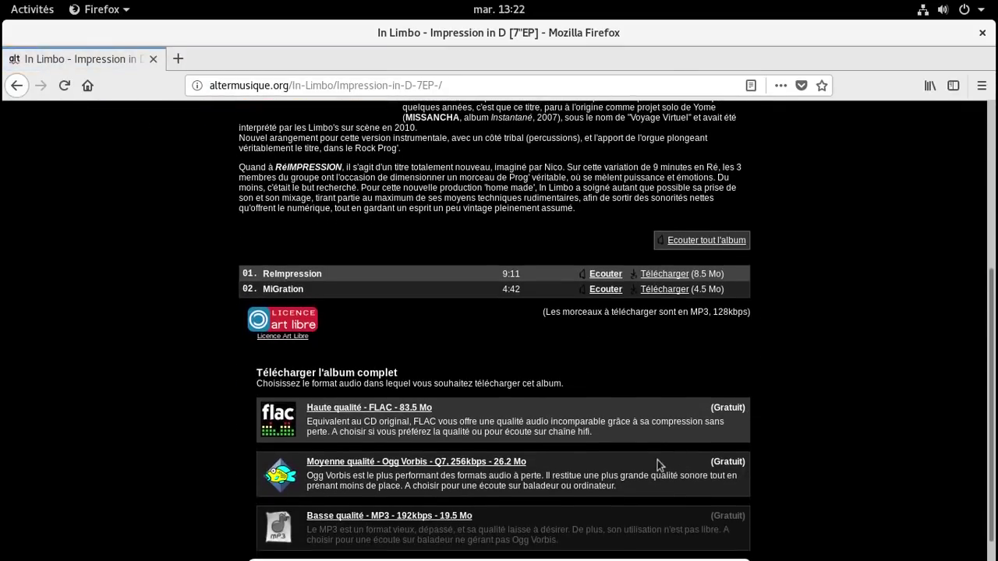
left_click(450, 489)
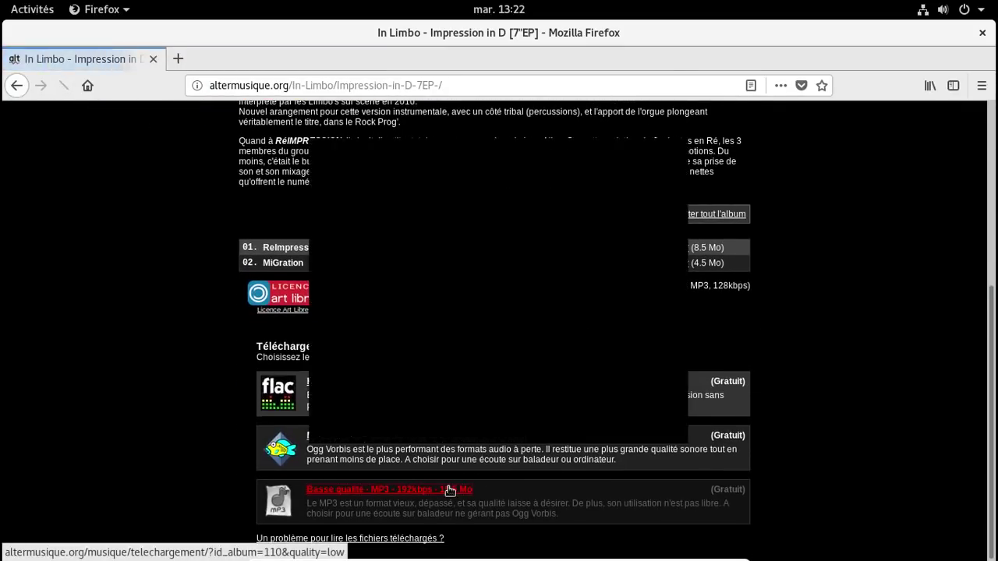
left_click(380, 322)
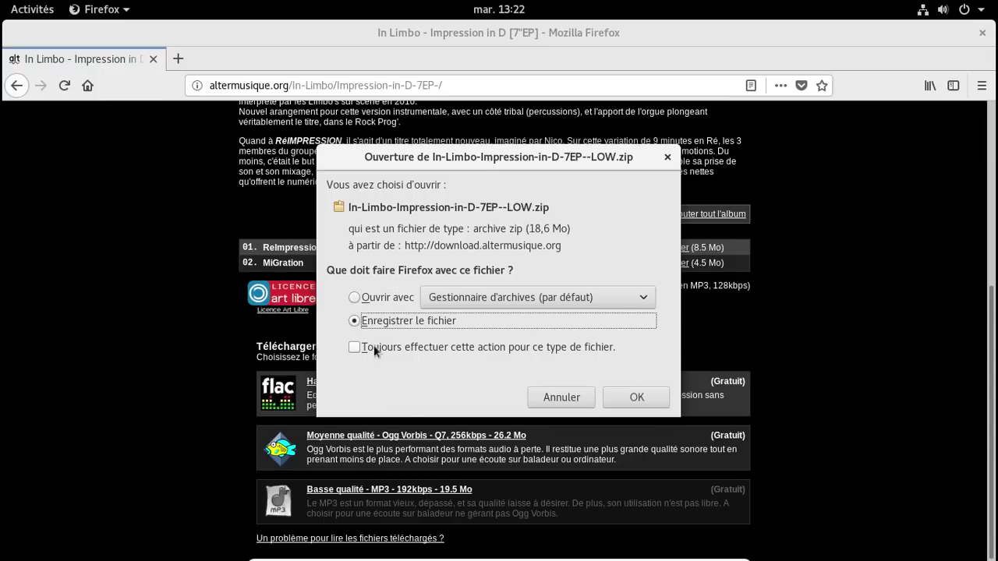
left_click(373, 350)
left_click(632, 430)
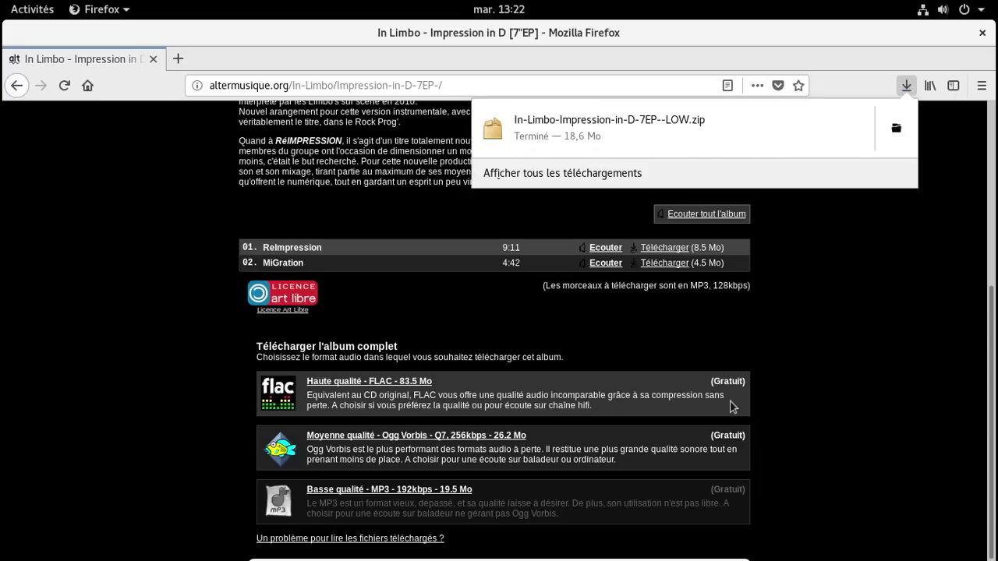
left_click(906, 86)
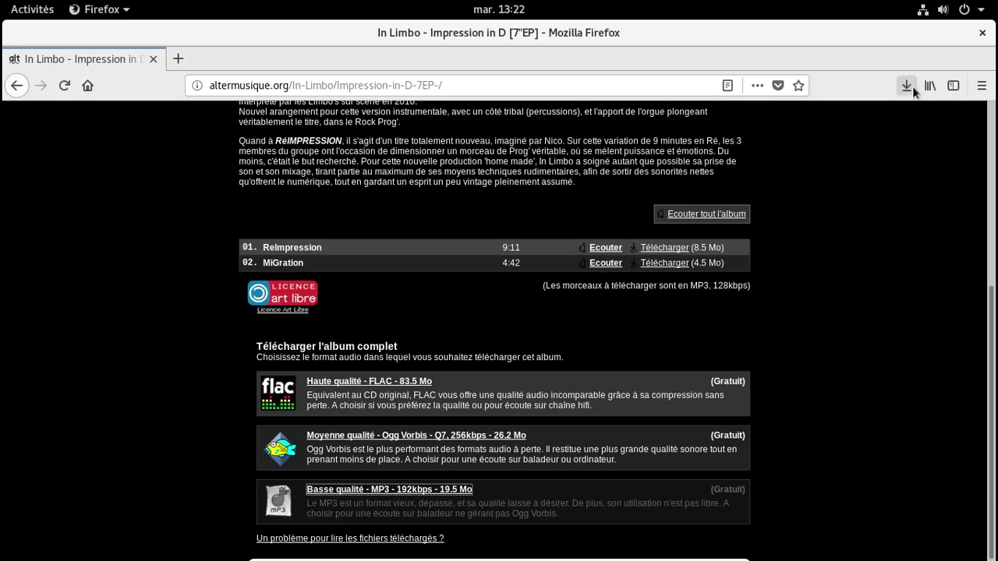
left_click(981, 35)
Step: Launch the Fichiers file manager from the activities overview and open the Téléchargements folder
key("super")
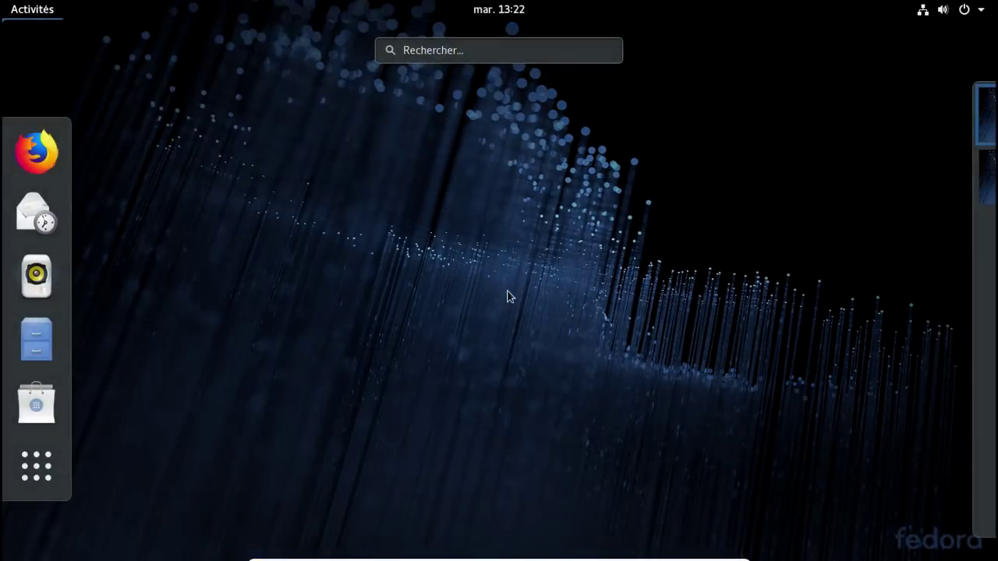
left_click(417, 52)
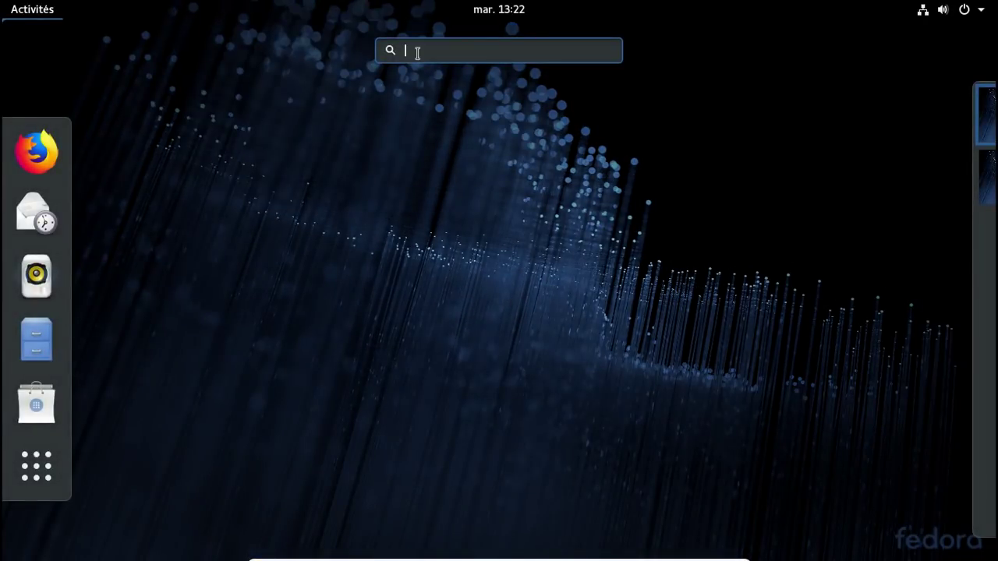
left_click(34, 345)
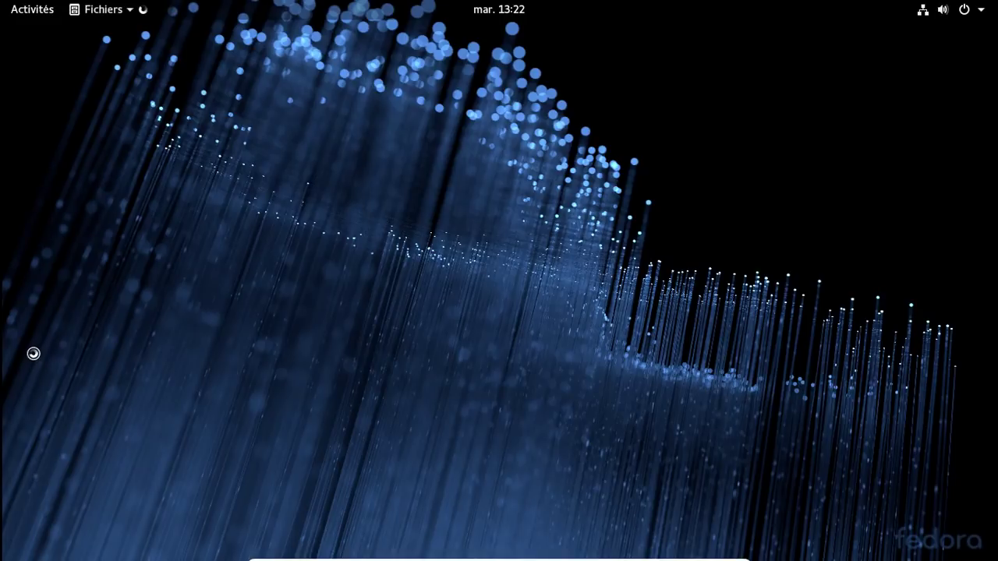
double_click(358, 202)
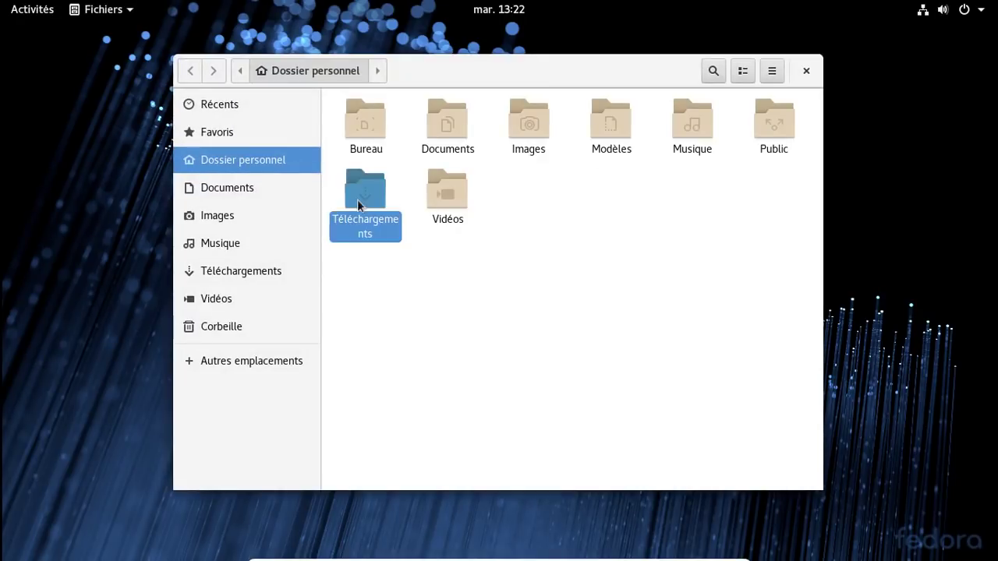
Step: Extract In-Limbo-Impression-in-D-7EP--LOW.zip in place and move the extracted folder to Musique
right_click(376, 166)
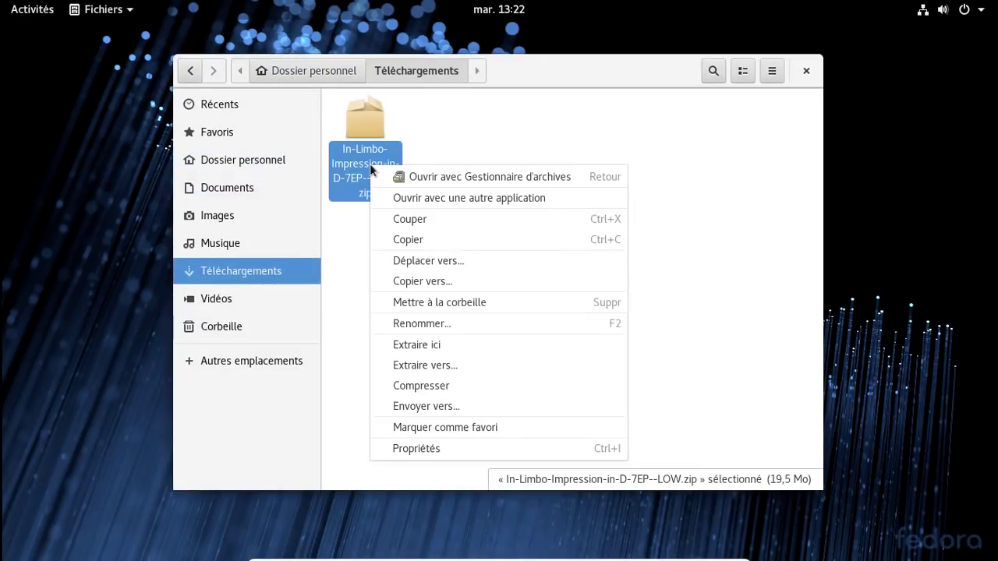
left_click(425, 339)
left_click_drag(365, 124, 222, 245)
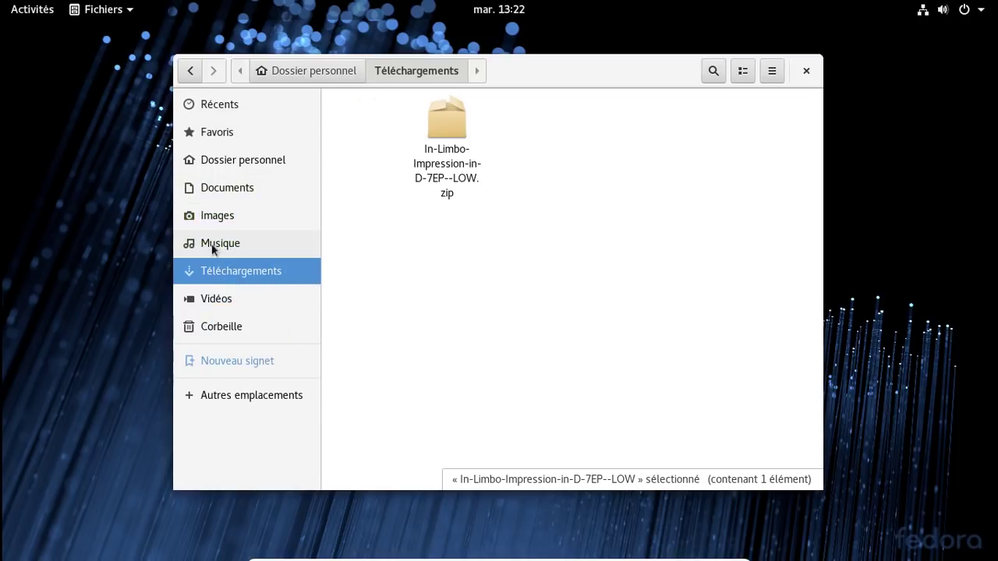
Step: Launch the Rhythmbox music player from the activities overview
key("super")
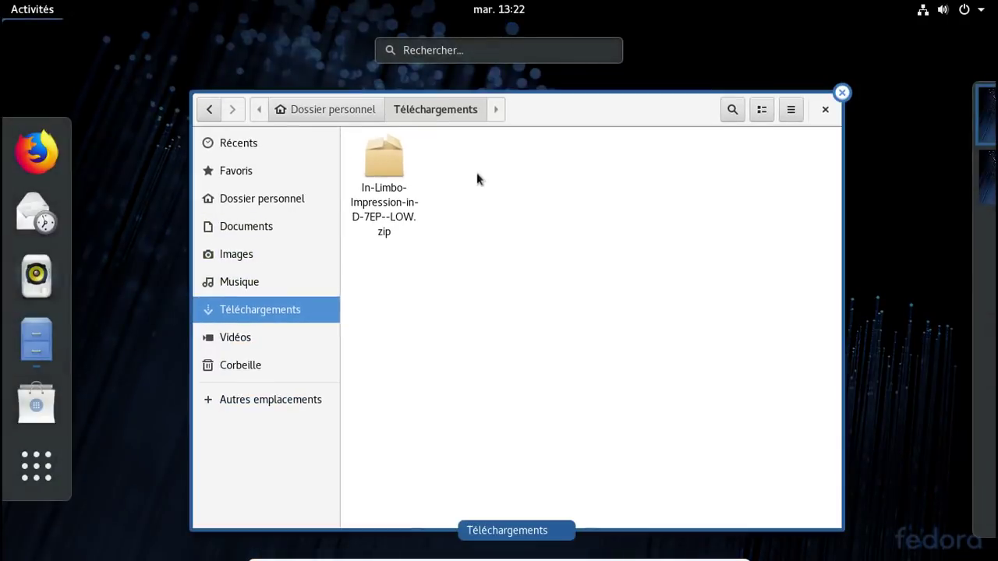
left_click(55, 281)
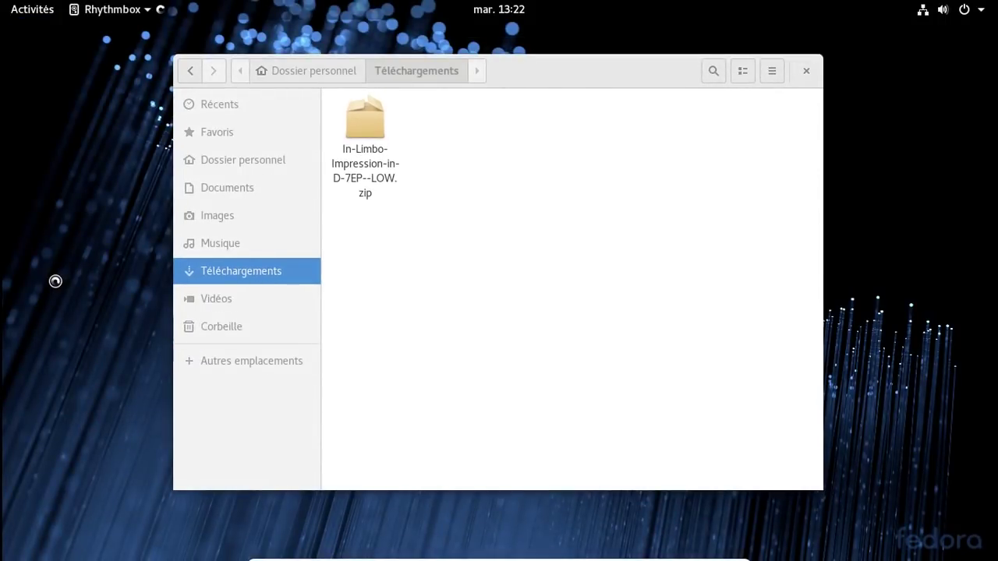